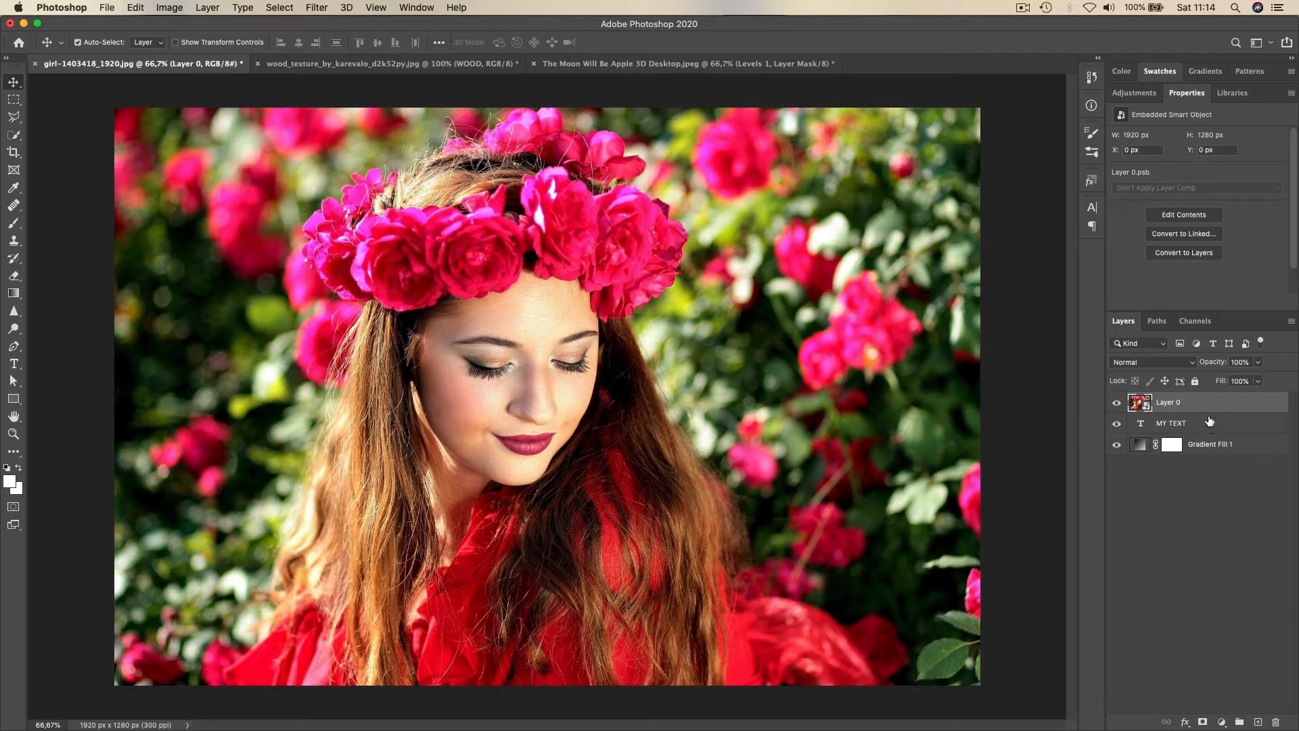
# - Hide and reshow the portrait layer, Layer 0, to examine the text and gradient layers beneath it
pyautogui.click(1117, 404)
pyautogui.click(1117, 403)
pyautogui.click(1117, 404)
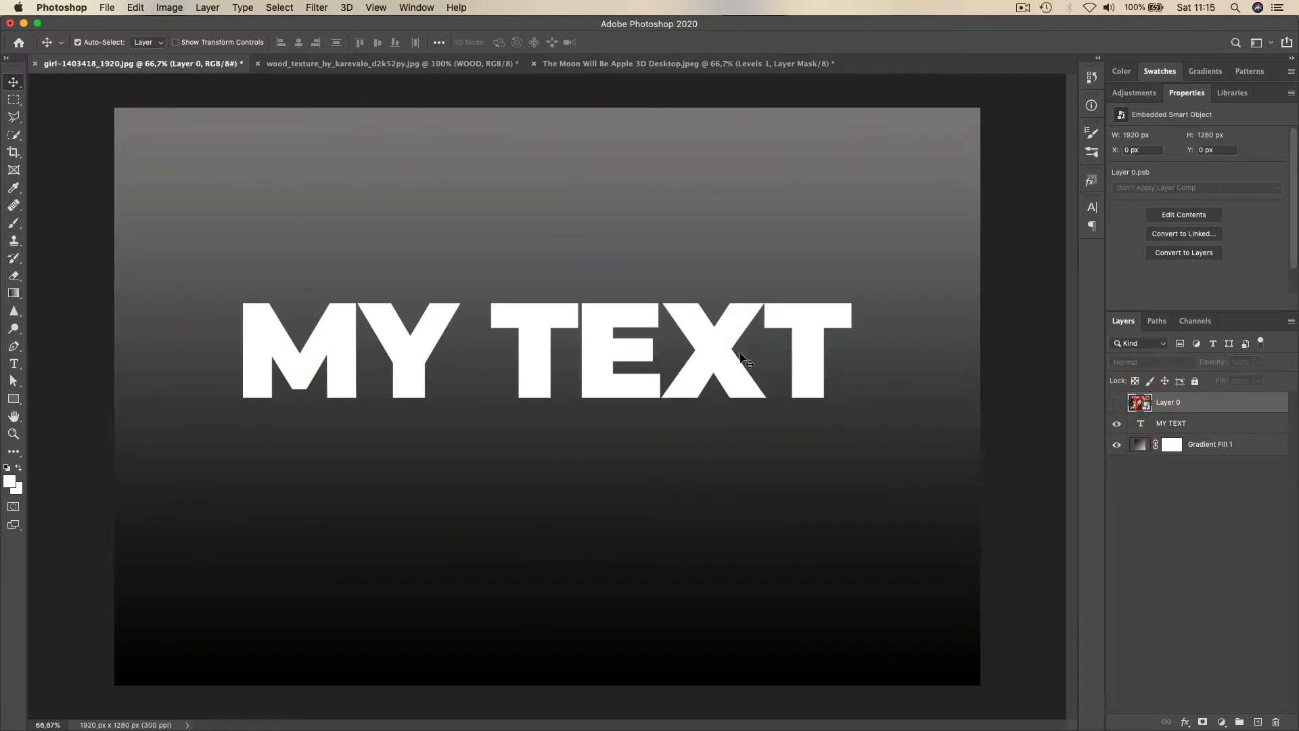
pyautogui.click(1116, 404)
pyautogui.click(1116, 404)
pyautogui.click(1116, 403)
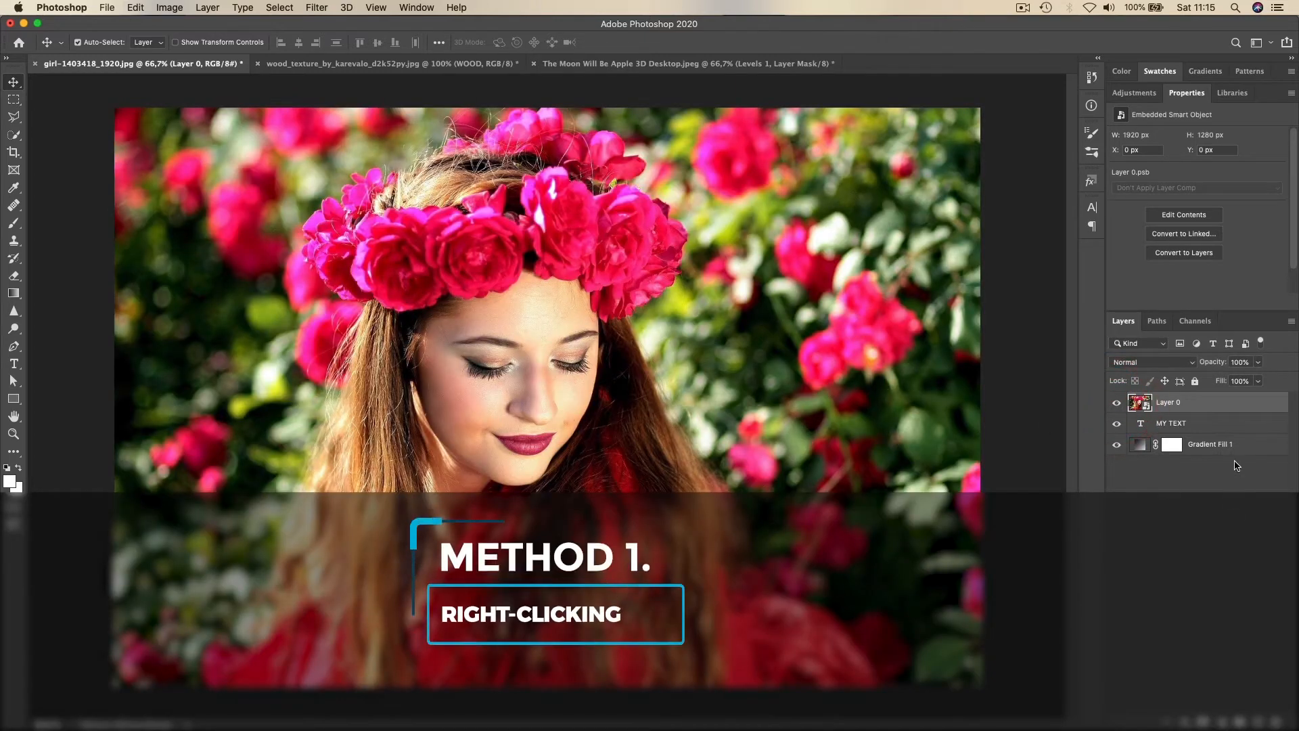
# - Clip the portrait layer to the MY TEXT layer and shift the photo up and sideways within the letters
pyautogui.rightClick(1235, 408)
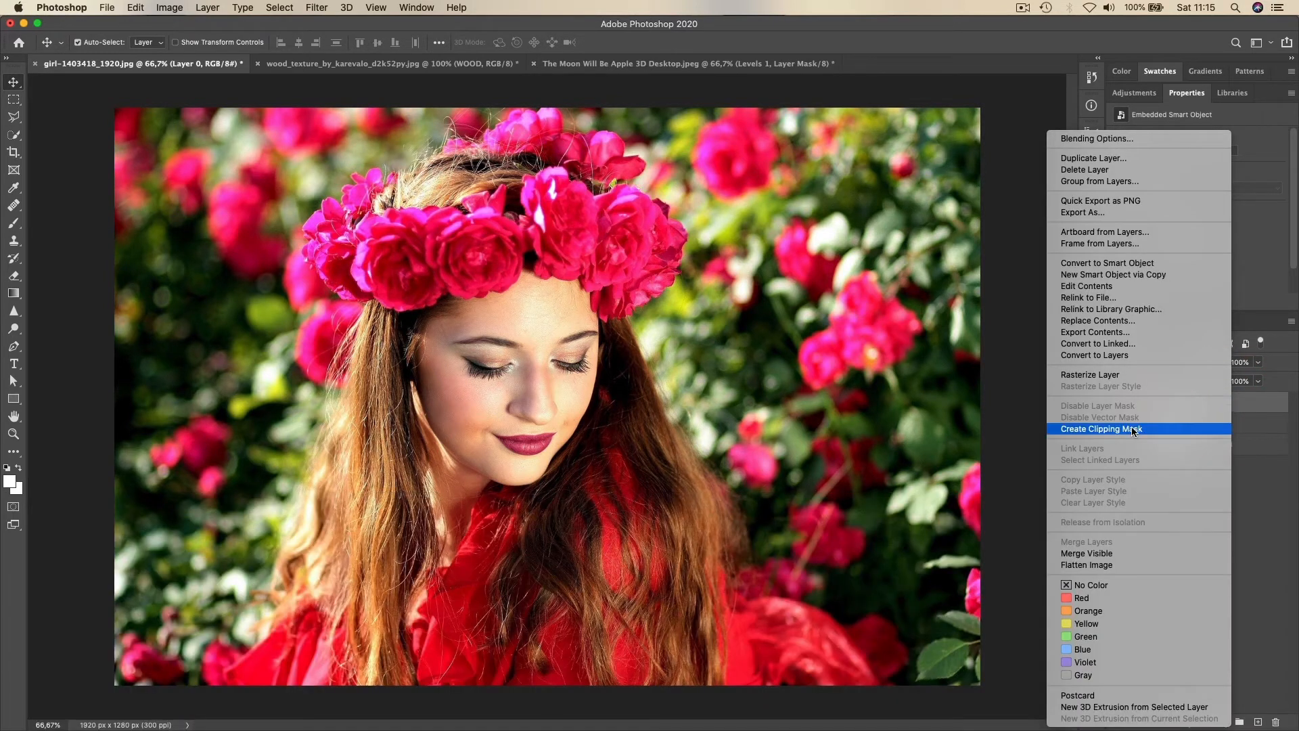
pyautogui.click(1109, 429)
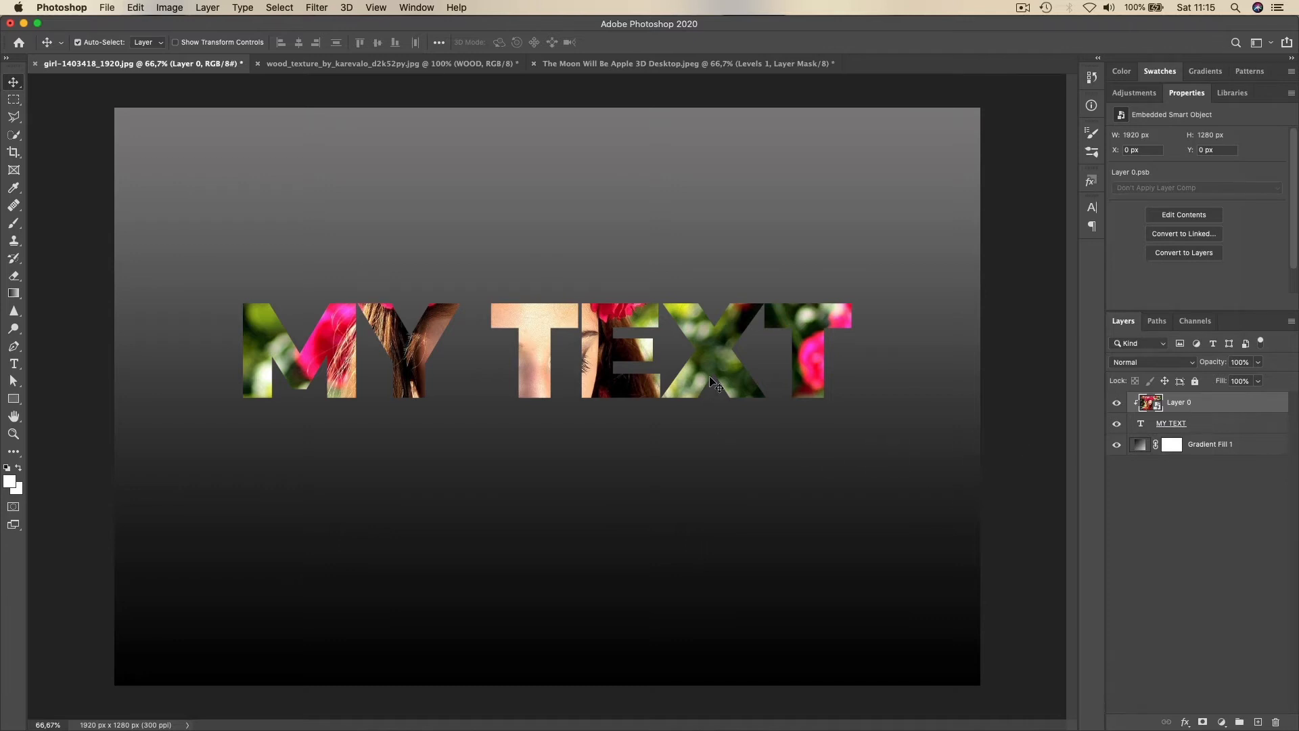
pyautogui.moveTo(715, 353); pyautogui.dragTo(716, 341)
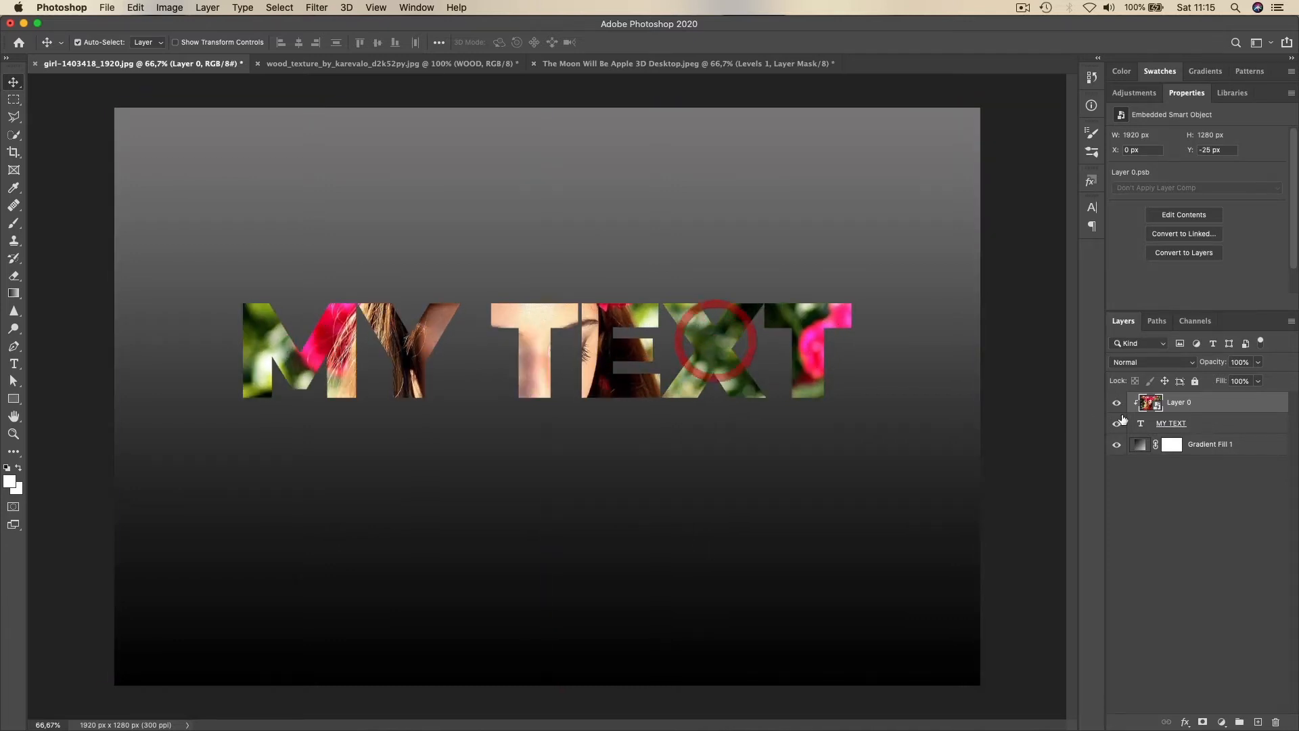
pyautogui.moveTo(533, 325); pyautogui.dragTo(582, 324)
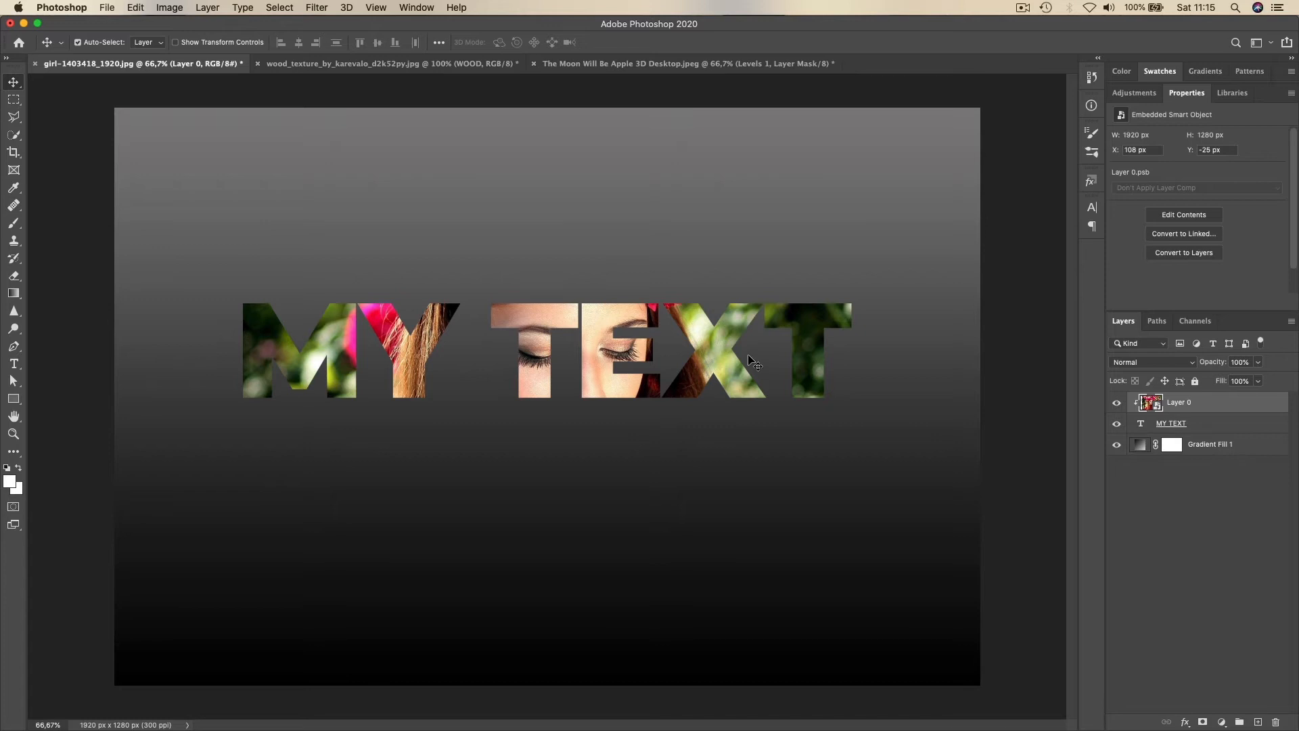
pyautogui.moveTo(707, 333); pyautogui.dragTo(701, 334)
pyautogui.moveTo(796, 315); pyautogui.dragTo(803, 314)
# - Undo the photo moves and the clipping mask on the portrait layer
pyautogui.press('super+z')
pyautogui.press('super+z')
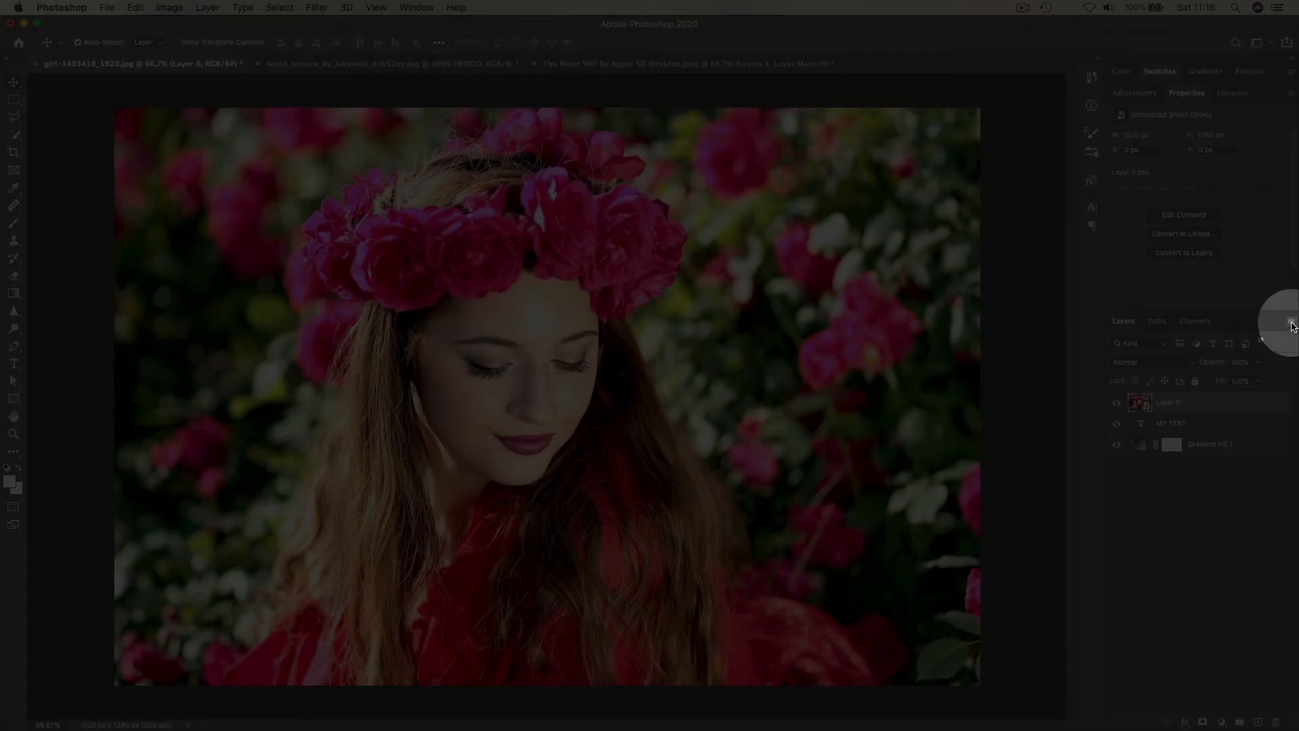
# - Clip the portrait layer to the MY TEXT layer, release the clipping mask once and reapply it
pyautogui.click(1291, 323)
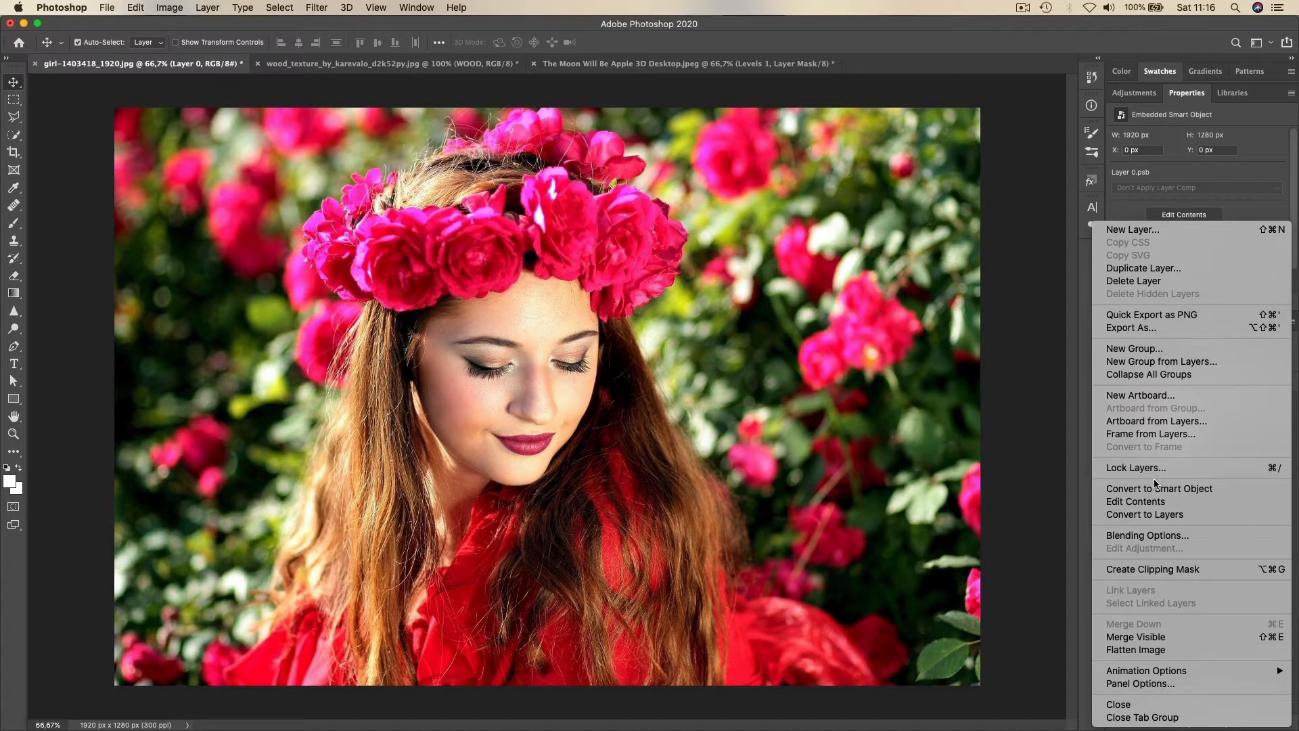
pyautogui.click(1165, 570)
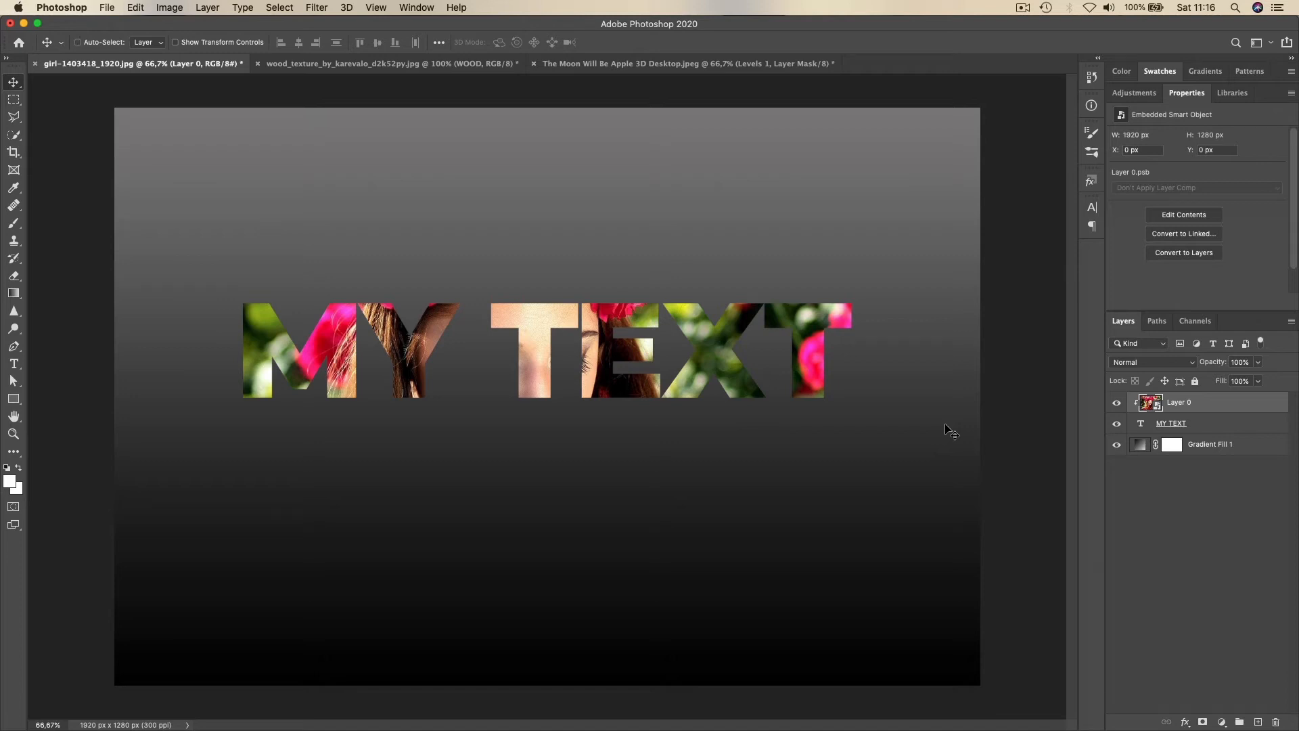
pyautogui.press('super+alt+g')
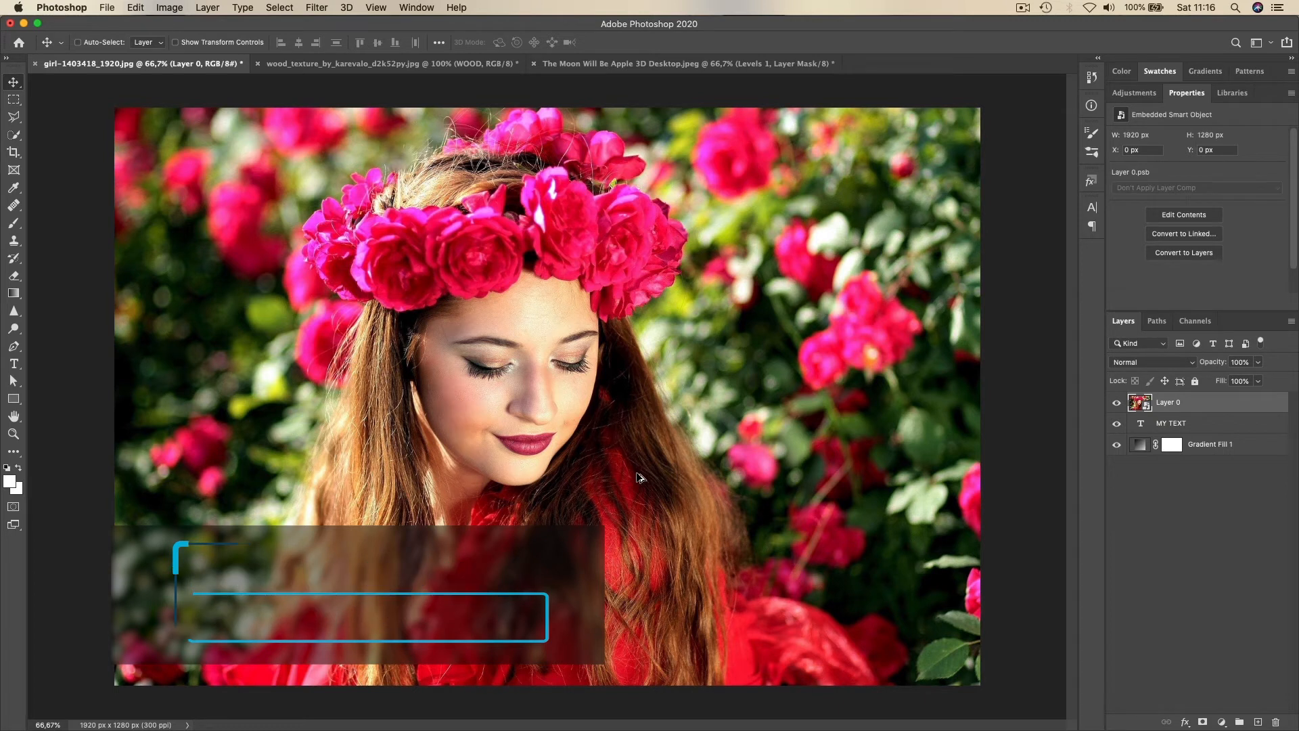
pyautogui.press('alt+super+g')
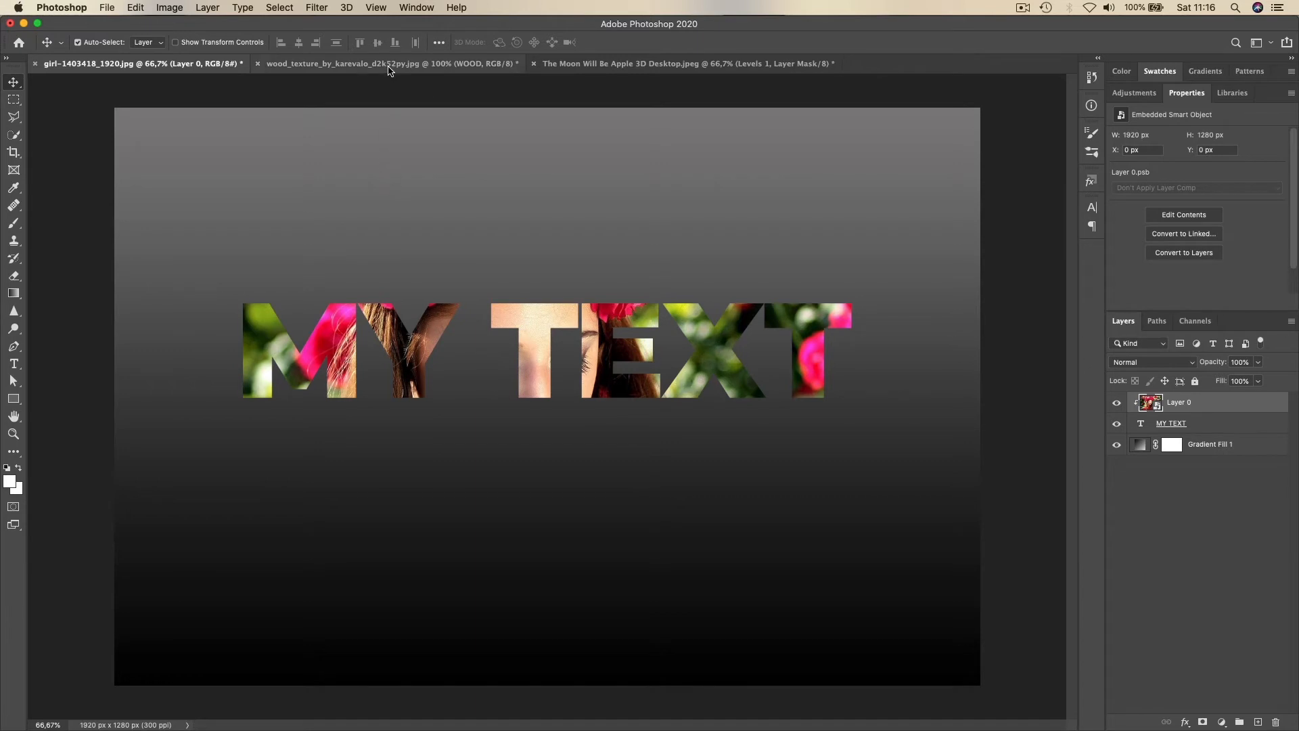
# - In the wood texture document, check the text under the wood image and clip Layer 0 to the WOOD text layer
pyautogui.click(387, 65)
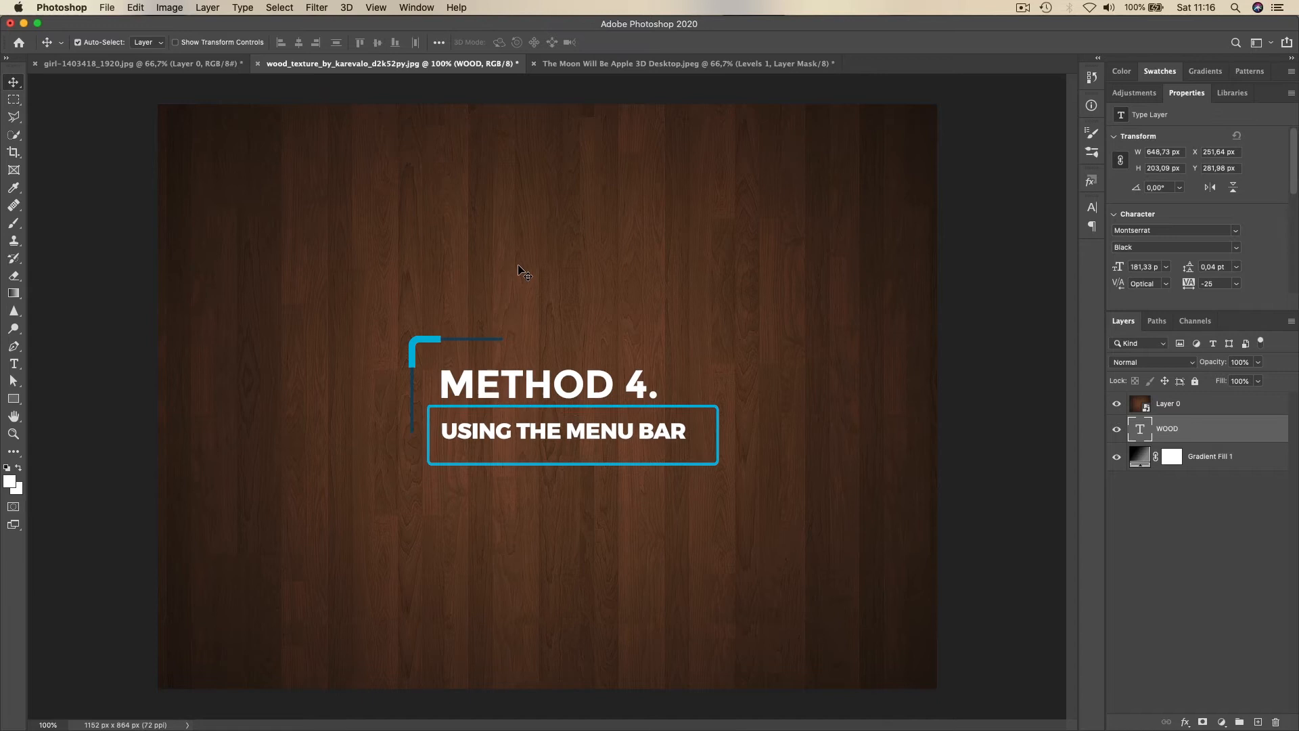
pyautogui.click(1207, 406)
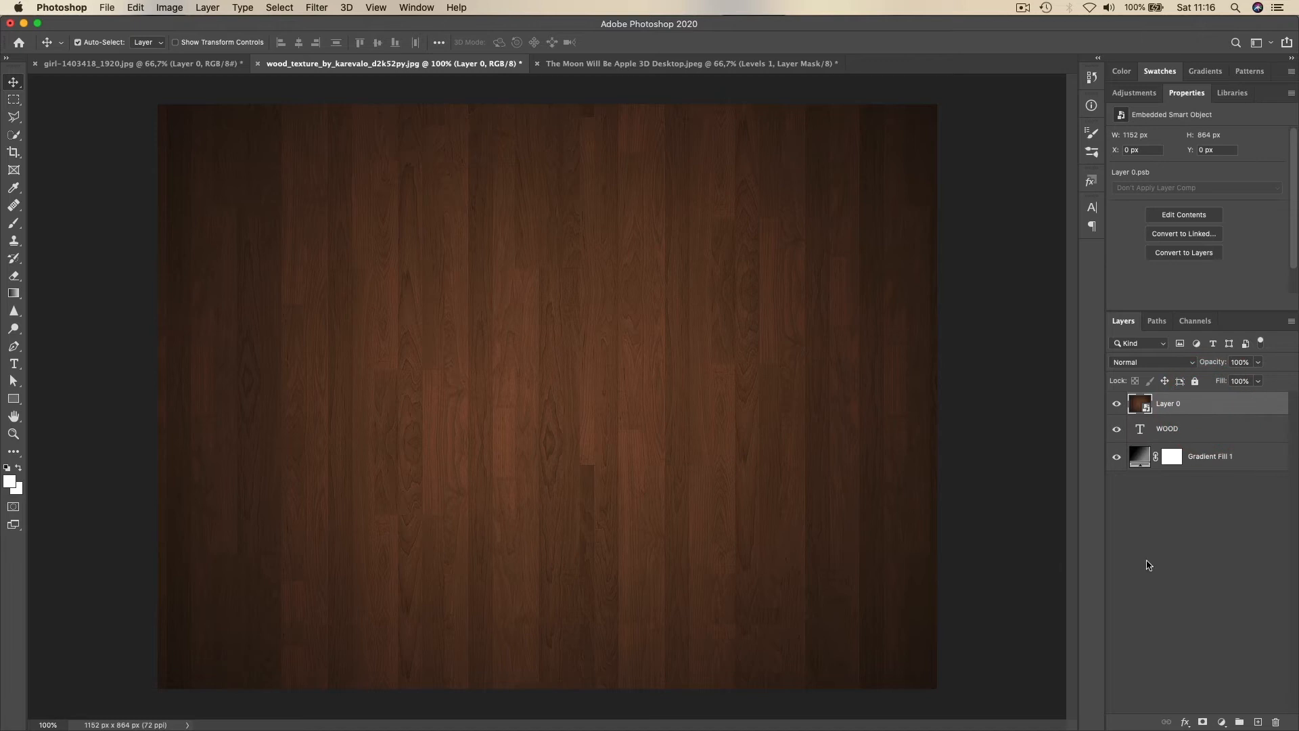
pyautogui.click(1116, 406)
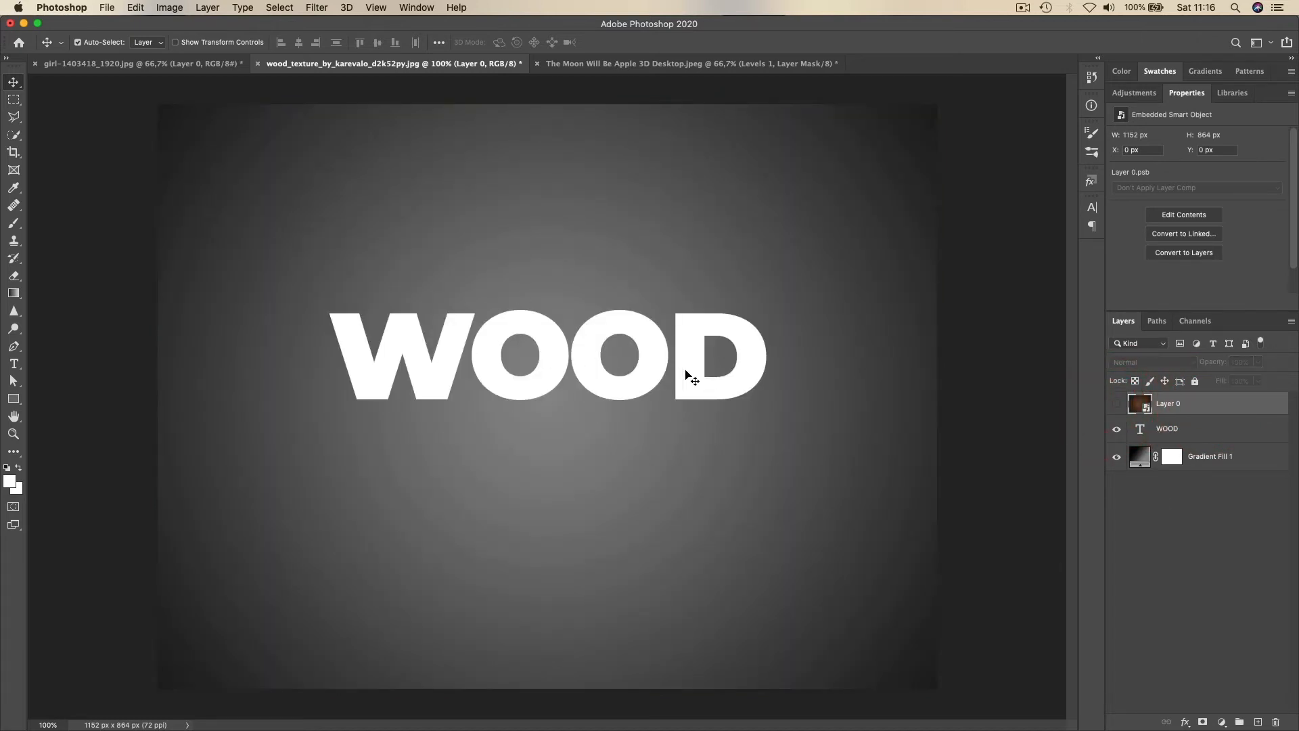
pyautogui.click(1117, 403)
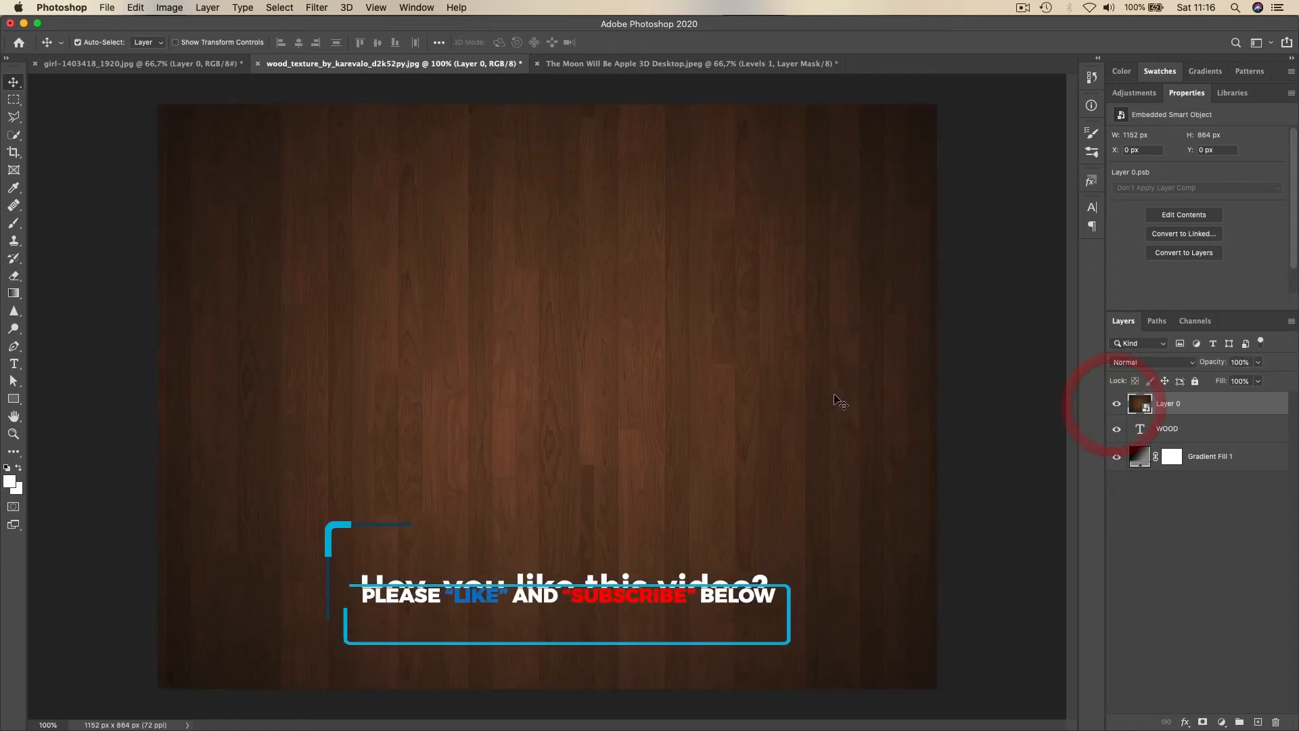
pyautogui.click(1167, 430)
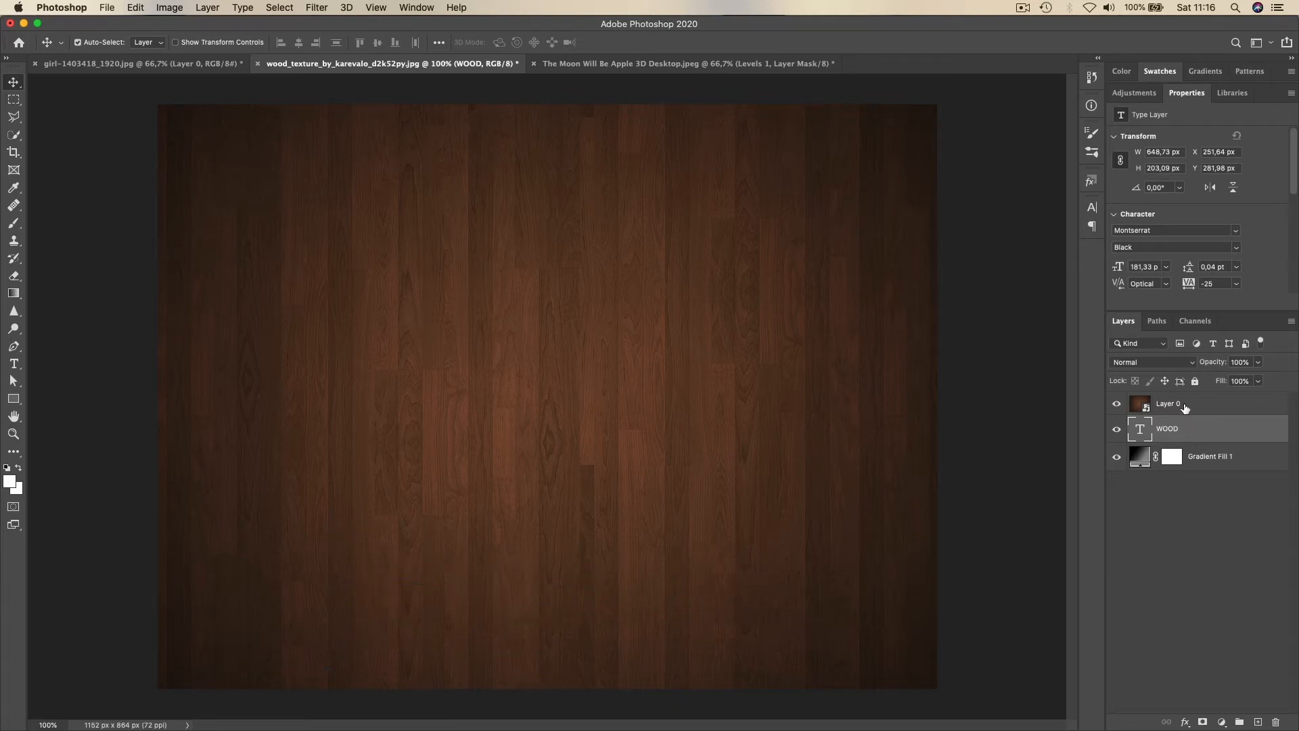
pyautogui.click(1189, 408)
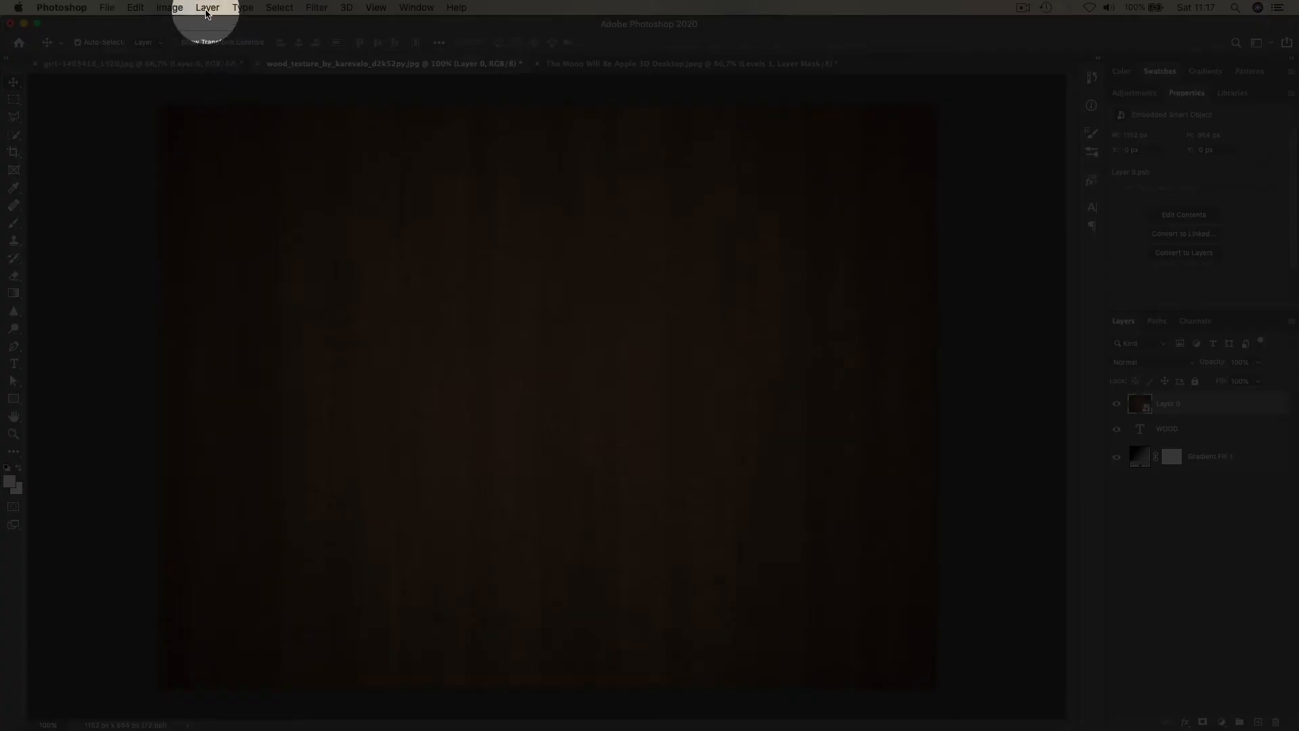
pyautogui.click(207, 8)
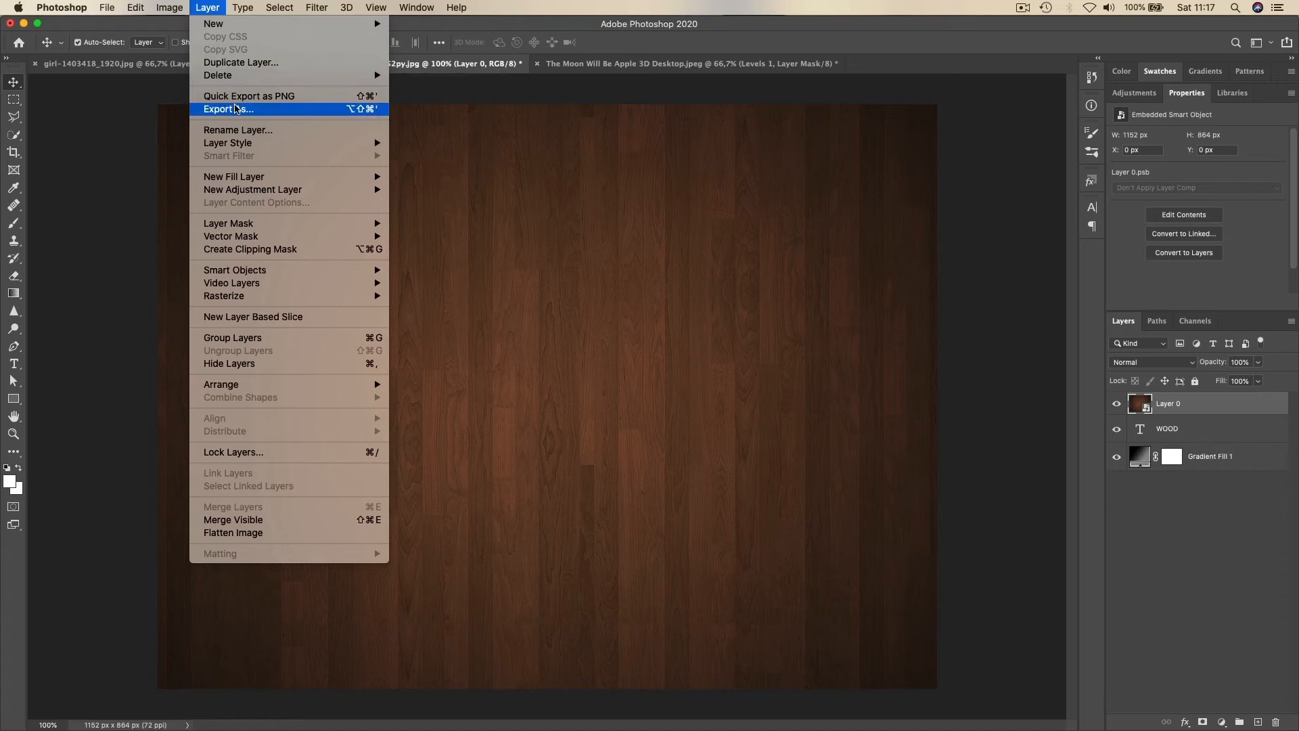
pyautogui.click(259, 251)
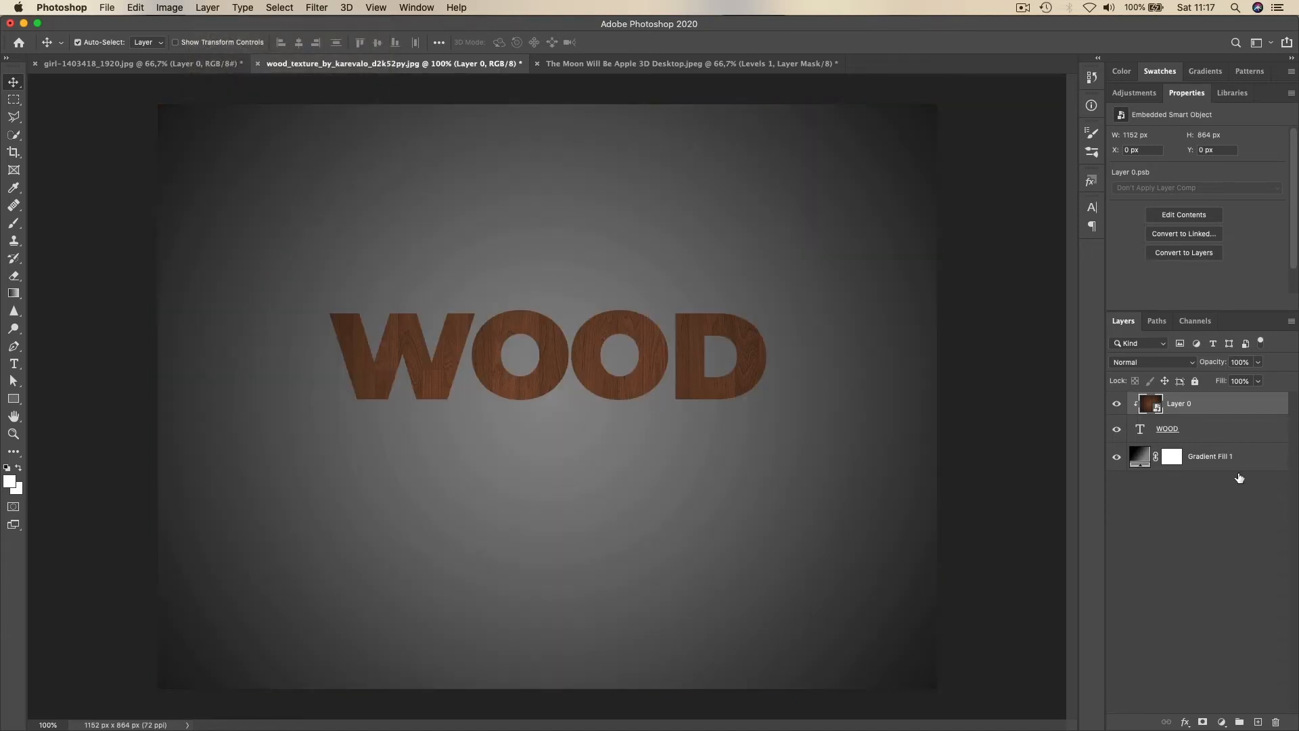
pyautogui.click(1185, 722)
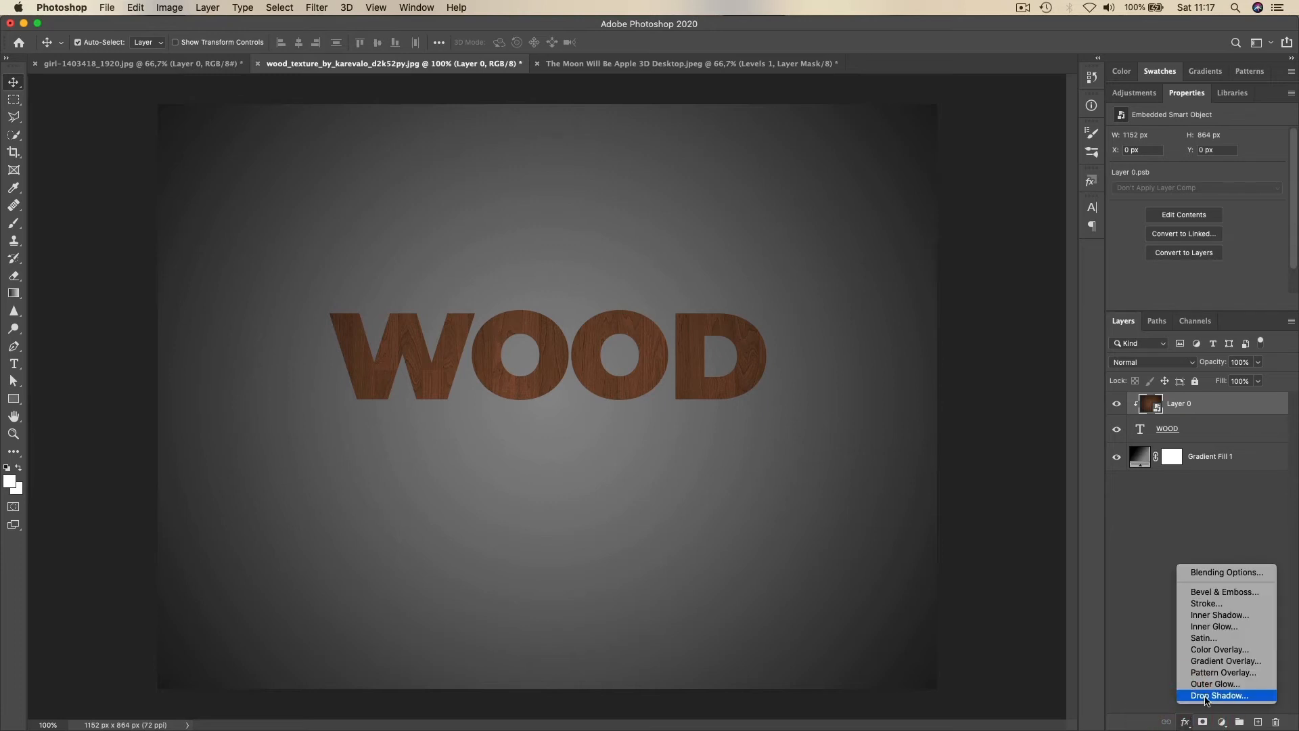
pyautogui.click(1151, 692)
pyautogui.moveTo(494, 288); pyautogui.dragTo(856, 164)
pyautogui.moveTo(1077, 160); pyautogui.dragTo(929, 163)
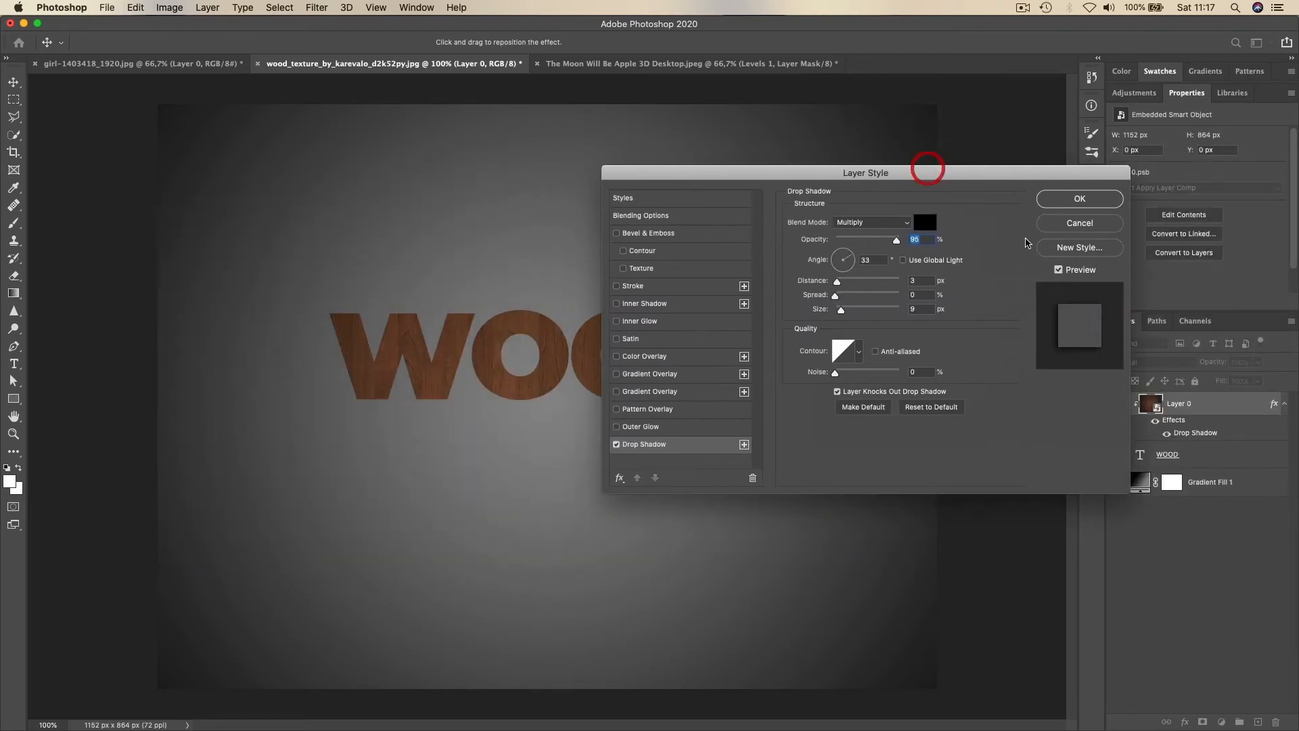
pyautogui.click(1078, 215)
# - Add a drop shadow to the WOOD text layer with Multiply blending, 95% opacity, 33° angle, 3 px distance and 9 px size
pyautogui.click(1194, 427)
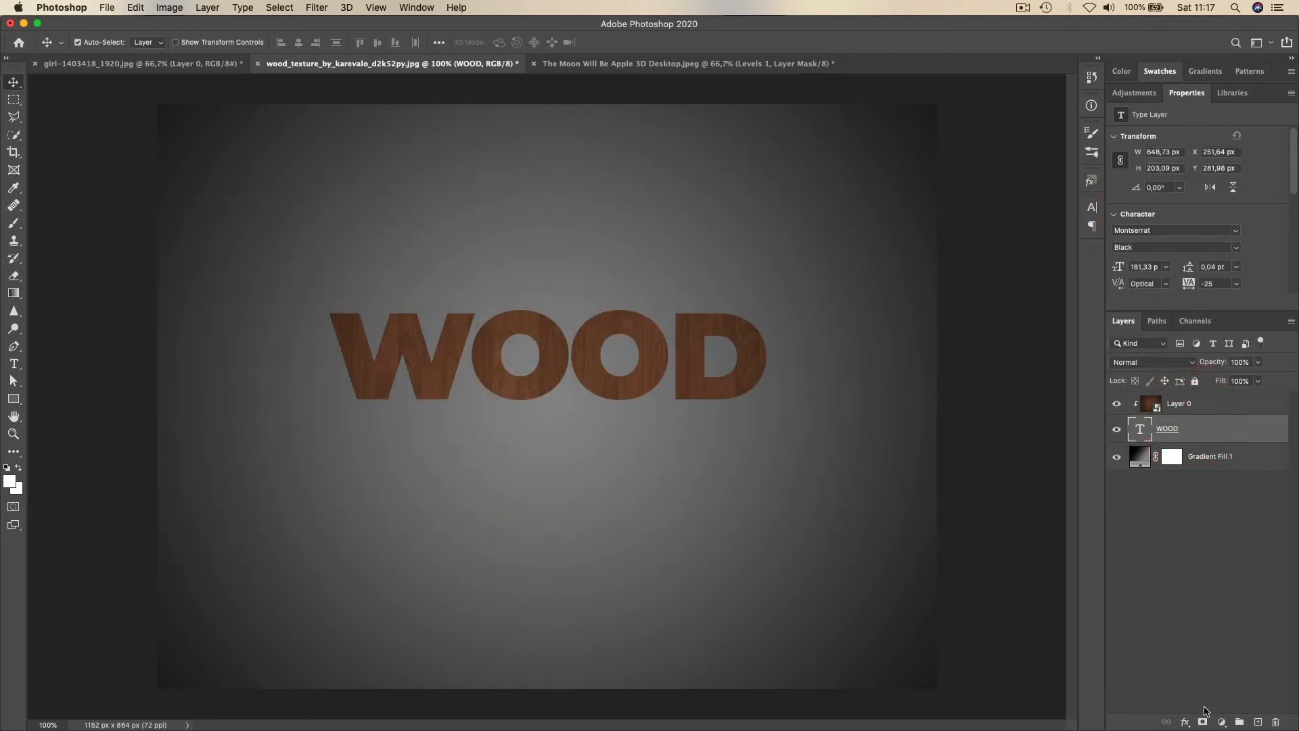
pyautogui.click(1185, 722)
pyautogui.click(1197, 698)
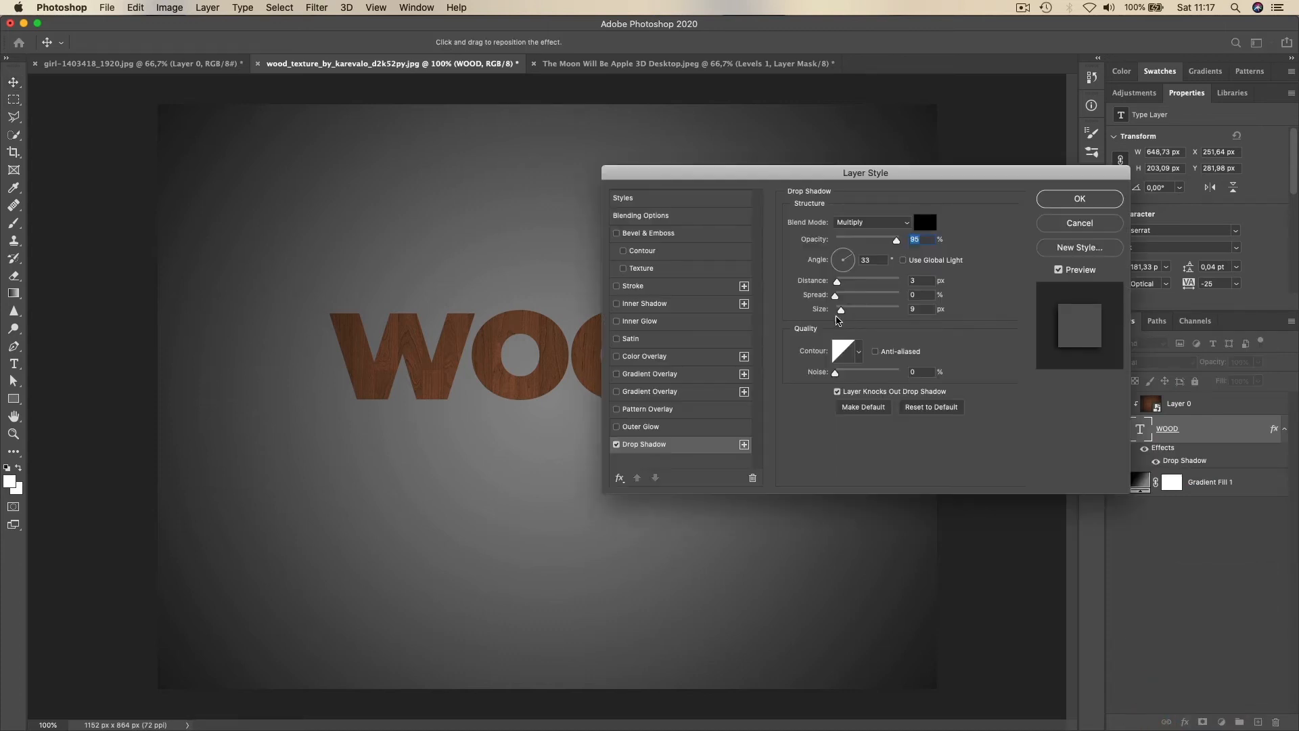
pyautogui.moveTo(816, 179); pyautogui.dragTo(623, 150)
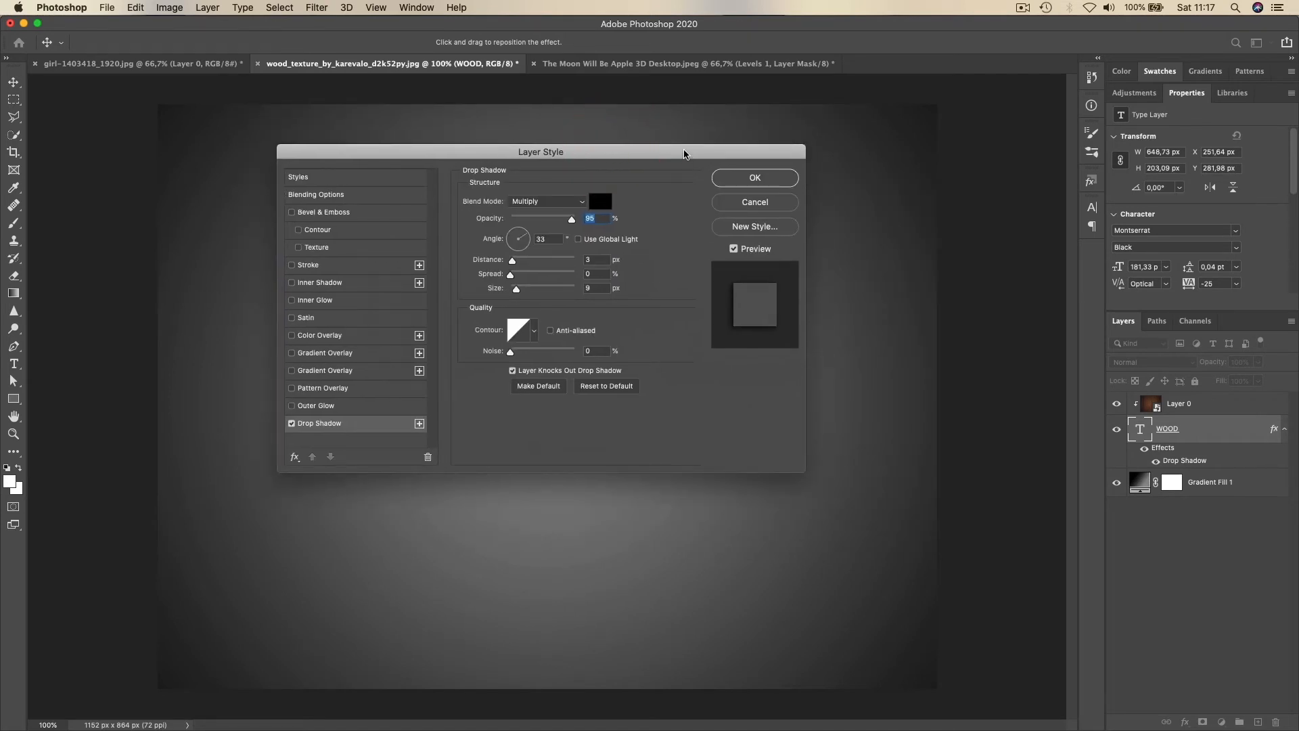
pyautogui.click(754, 178)
# - Switch to The Moon Will Be Apple 3D Desktop.jpeg and compare the image with the Levels 1 adjustment hidden and shown
pyautogui.click(612, 66)
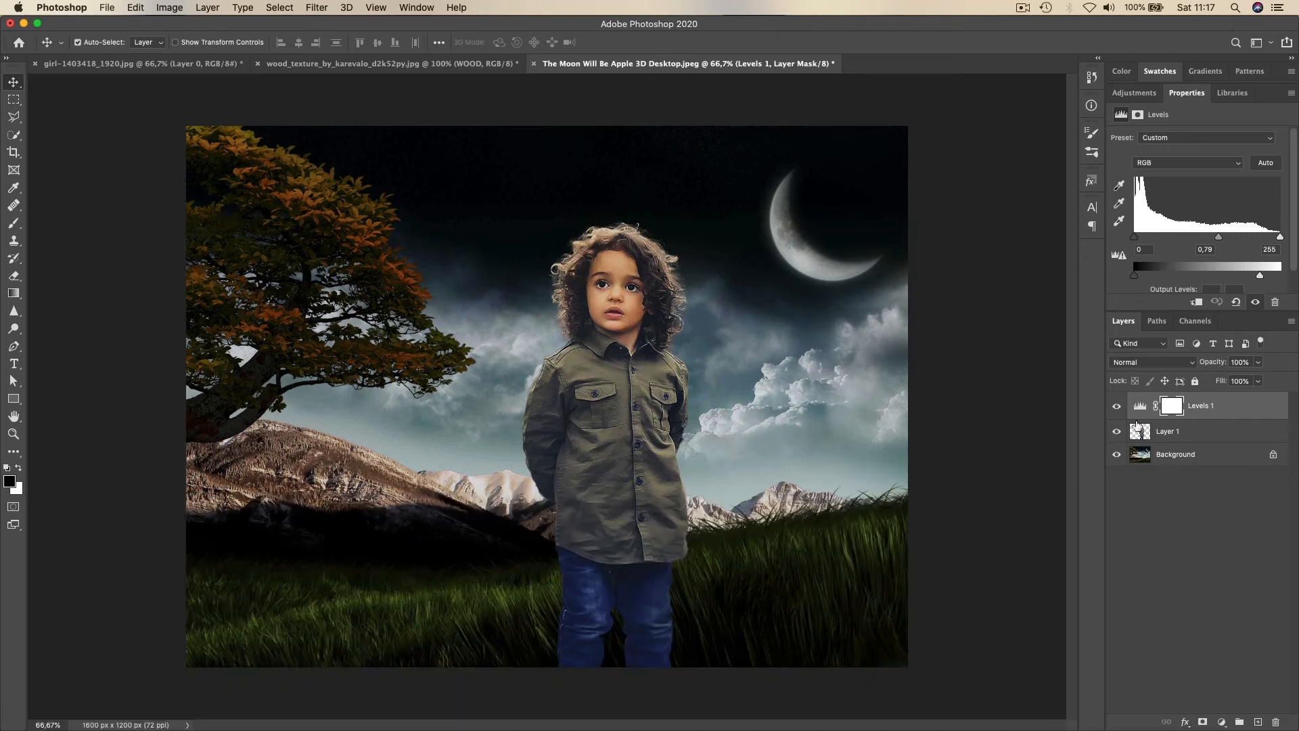
pyautogui.click(1116, 406)
pyautogui.click(1117, 406)
pyautogui.click(1117, 406)
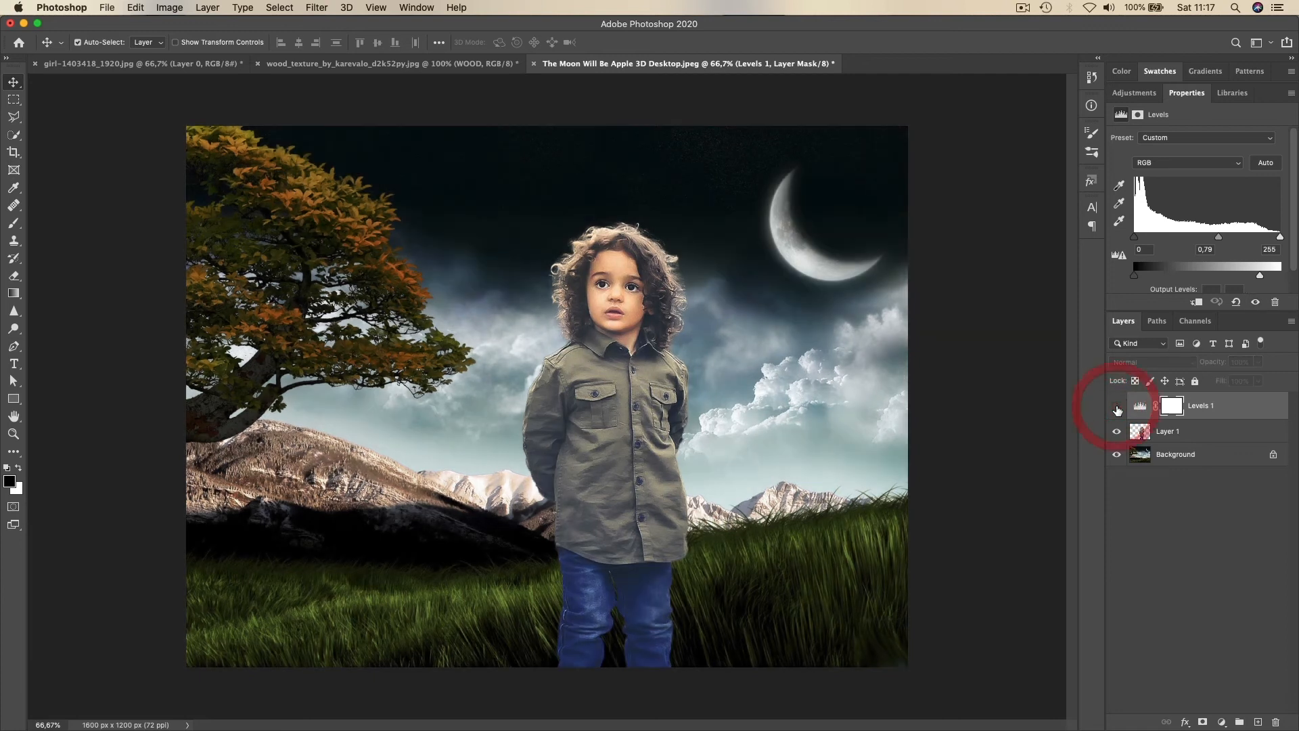
pyautogui.click(1117, 406)
pyautogui.click(1117, 407)
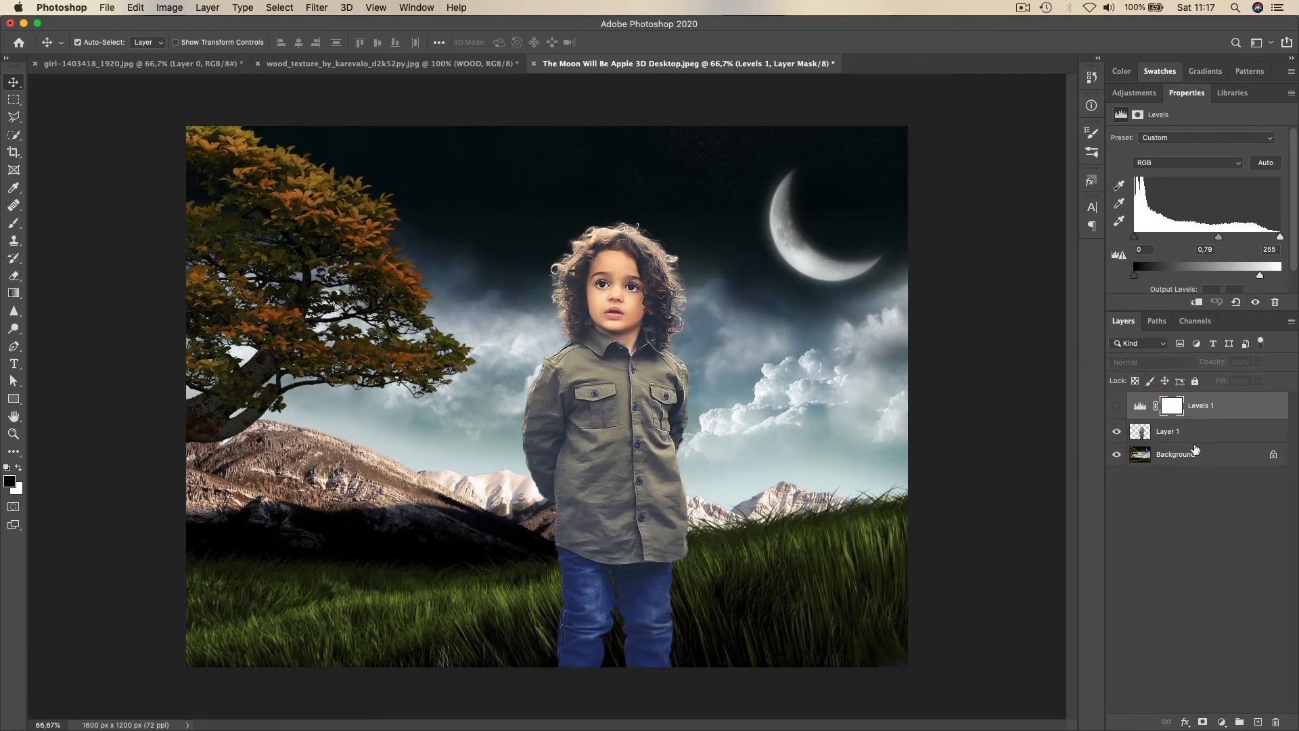
pyautogui.click(1115, 406)
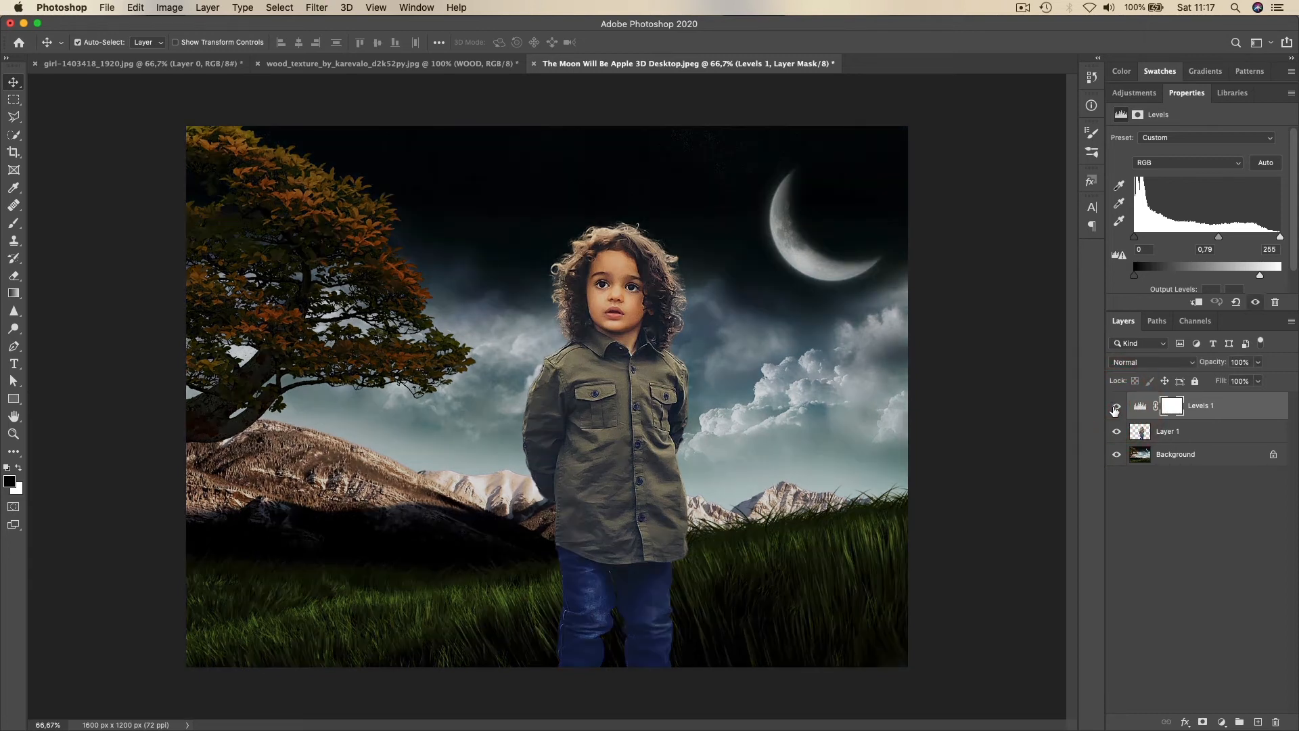
pyautogui.click(1115, 408)
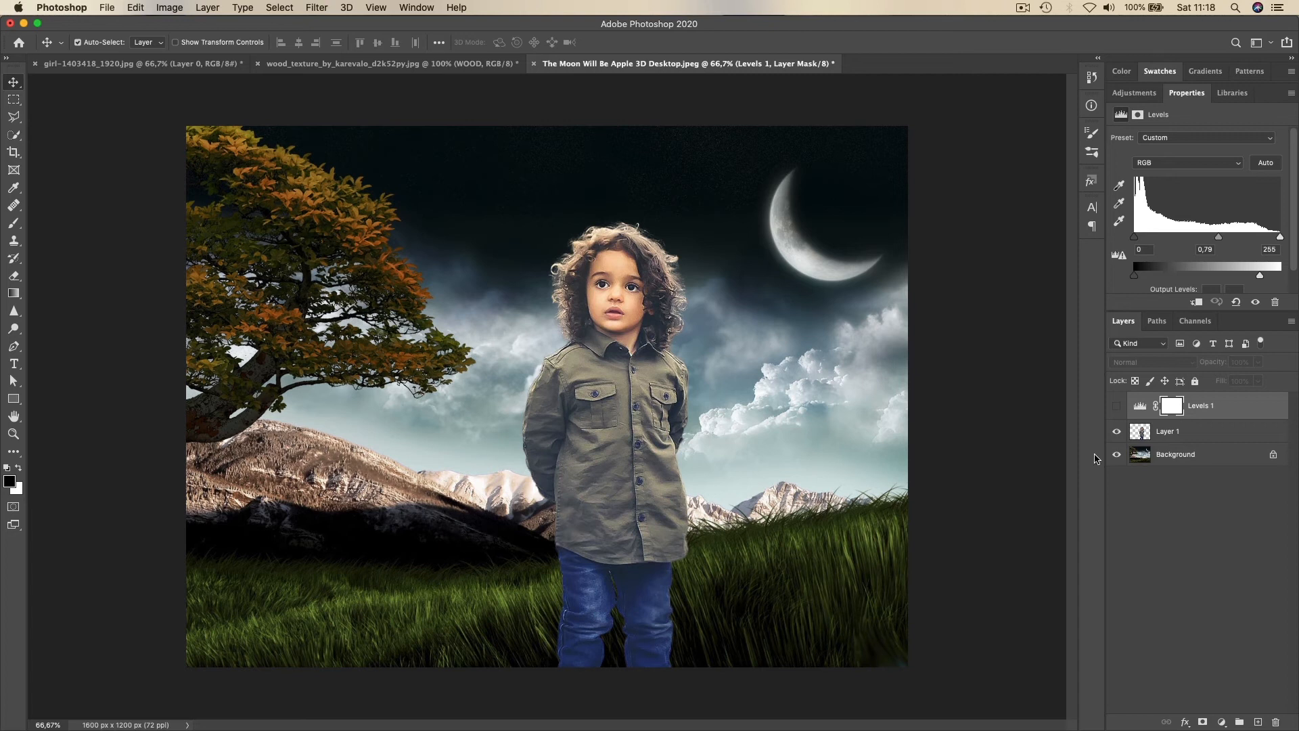
pyautogui.click(1116, 406)
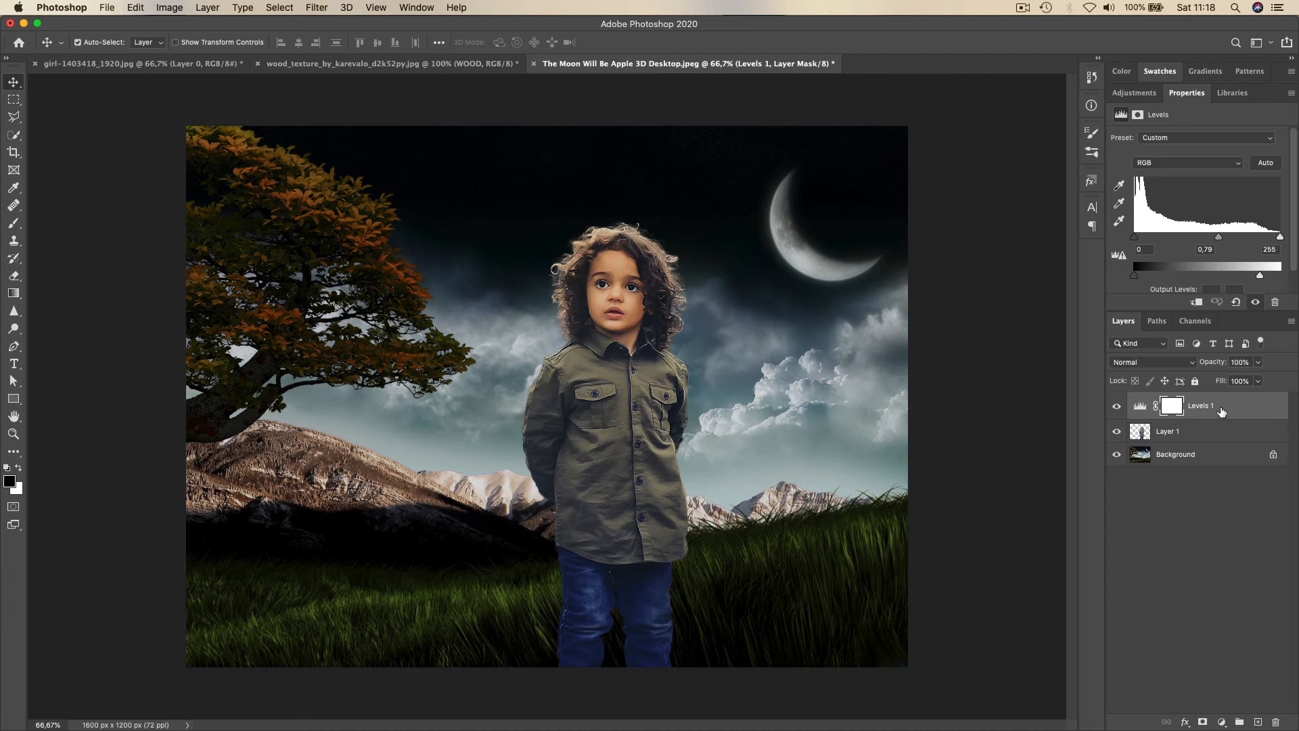
# - Delete the Levels 1 adjustment layer and add a new Levels adjustment above Layer 1
pyautogui.press('BackSpace')
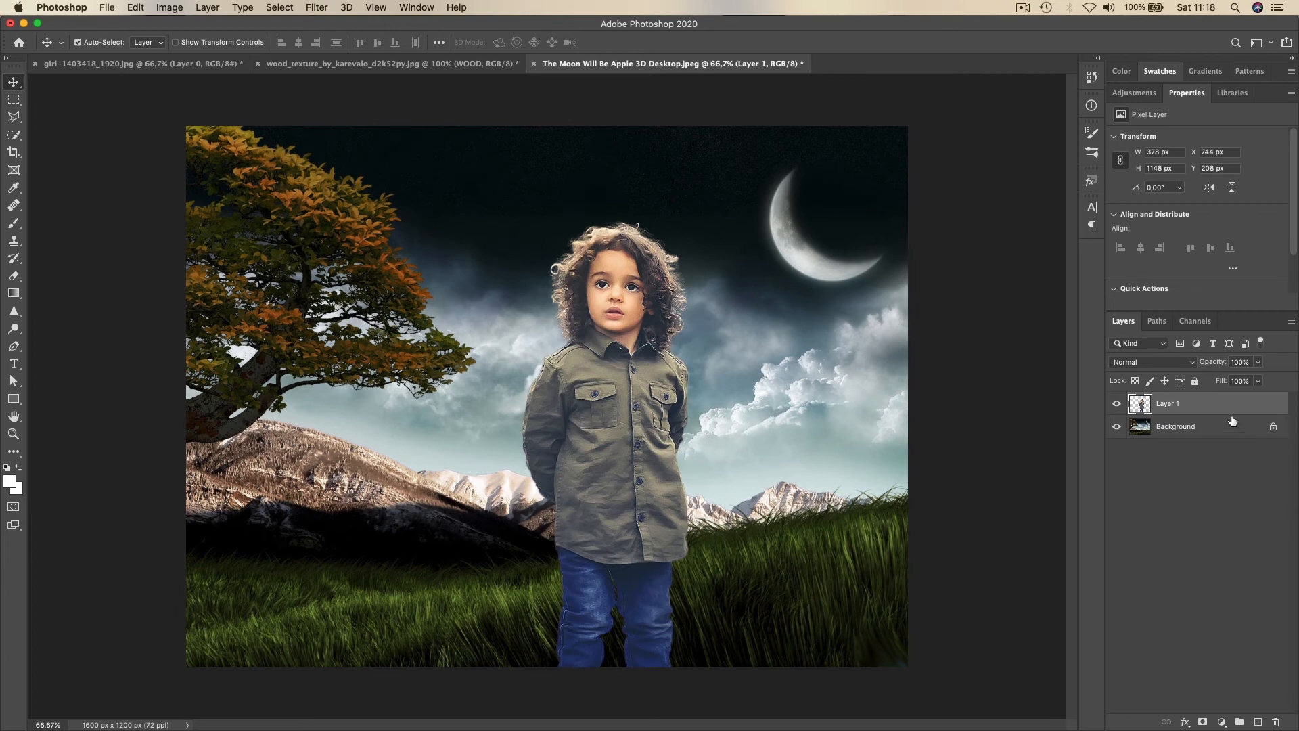
pyautogui.click(1219, 723)
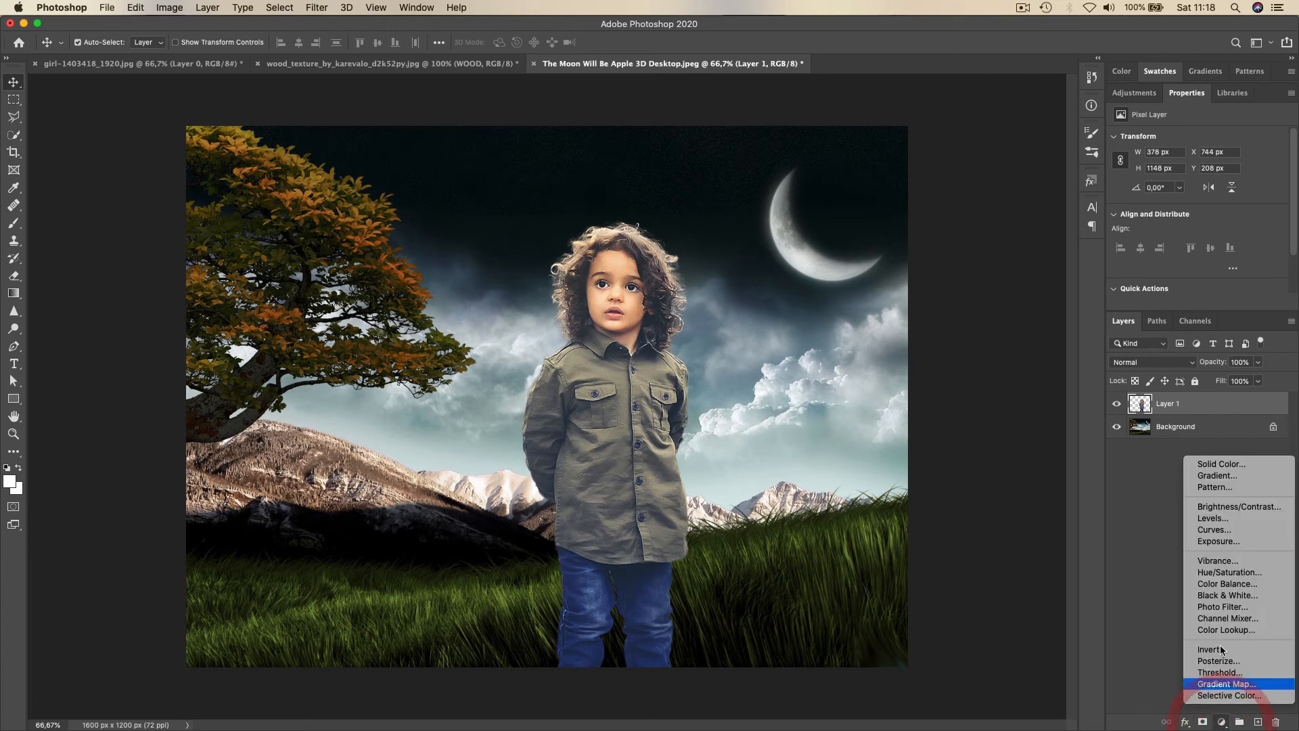
pyautogui.click(1209, 523)
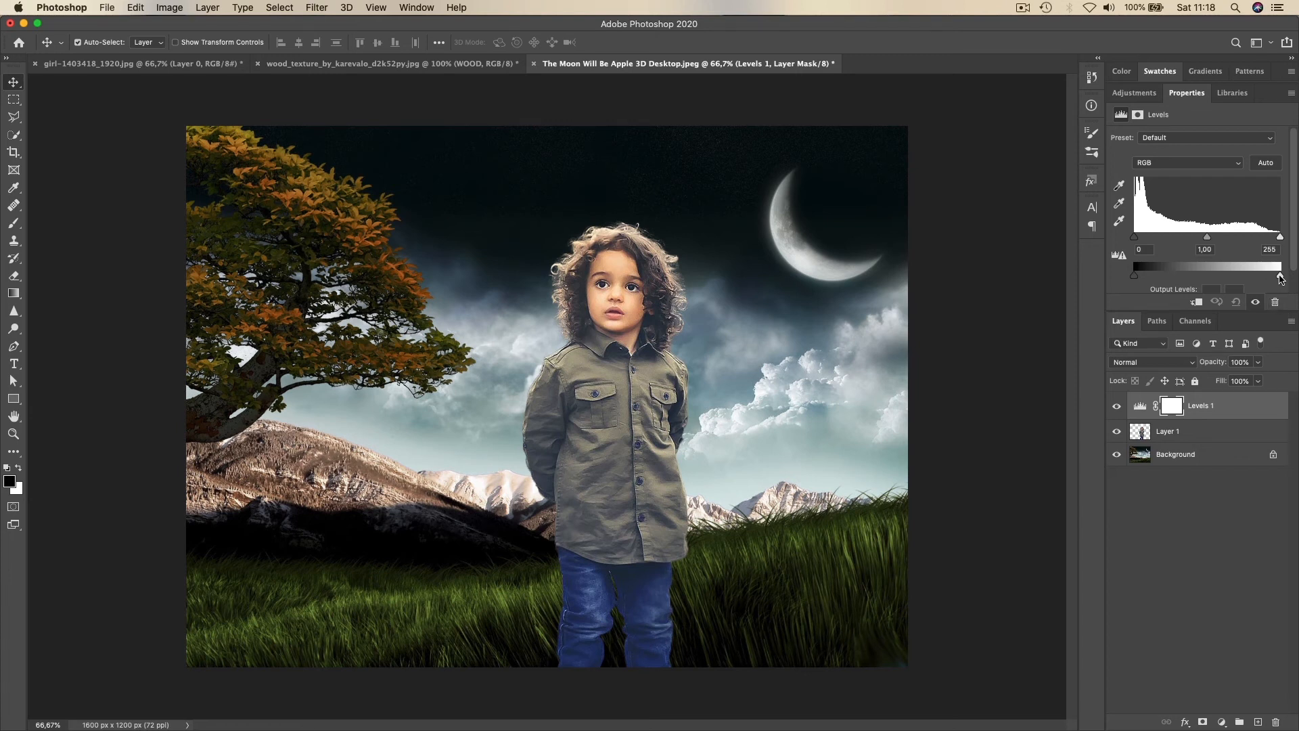
# - Darken the image with Levels by lowering the output white, slightly raising the output black and setting the midtones to 0,86
pyautogui.moveTo(1280, 278); pyautogui.dragTo(1241, 279)
pyautogui.moveTo(1135, 276); pyautogui.dragTo(1140, 280)
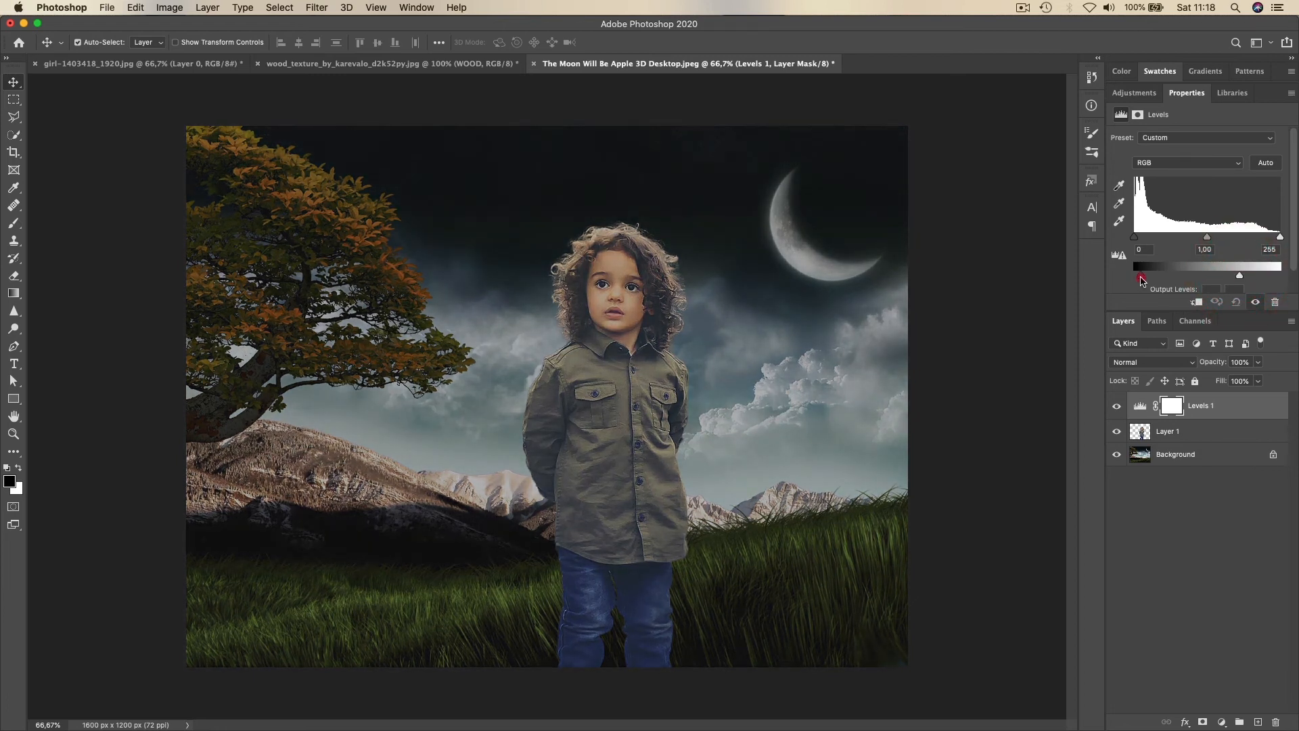
pyautogui.moveTo(1207, 240); pyautogui.dragTo(1214, 241)
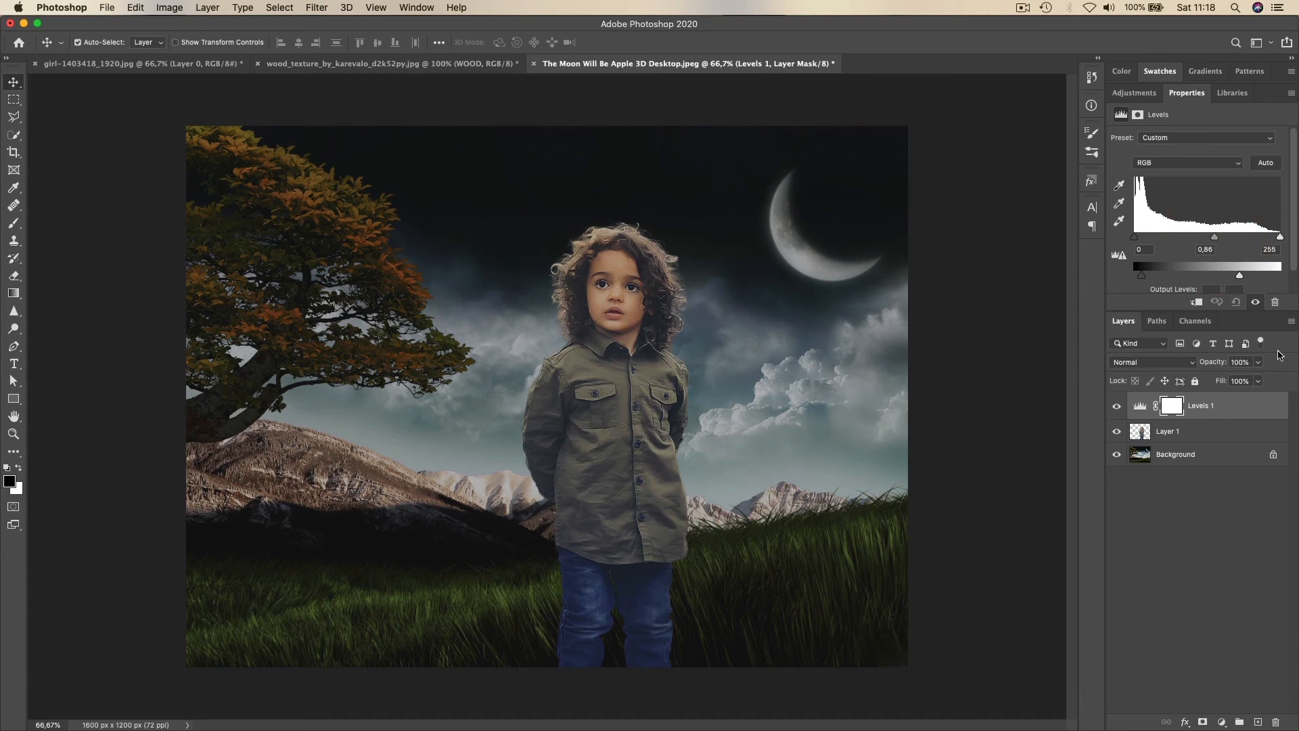
# - Clip the Levels 1 adjustment to Layer 1 so it affects only the child
pyautogui.click(1221, 480)
pyautogui.click(1220, 417)
pyautogui.keyDown('alt'); pyautogui.click(1199, 422); pyautogui.keyUp('alt')
pyautogui.moveTo(1191, 422); pyautogui.dragTo(1191, 414)
pyautogui.moveTo(1191, 422); pyautogui.dragTo(1192, 417)
pyautogui.moveTo(1192, 418); pyautogui.dragTo(1191, 419)
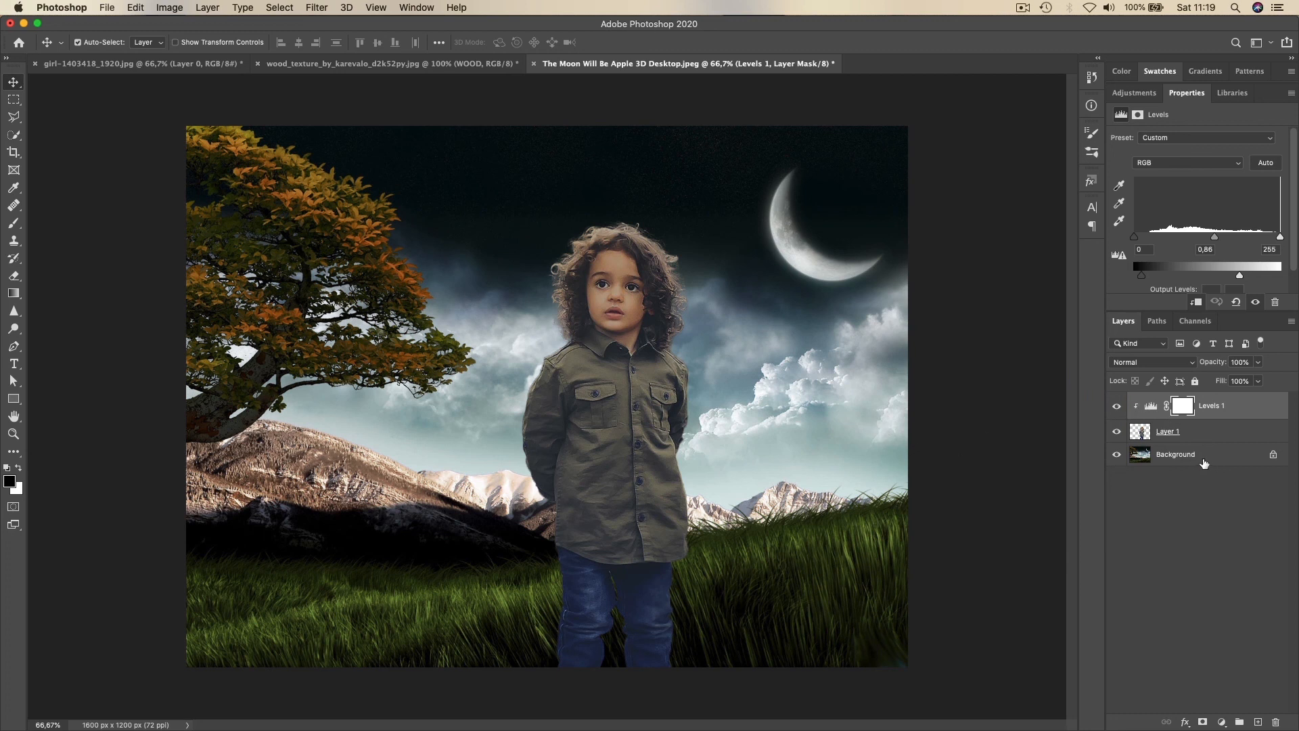
# - Refine the child's Levels by slightly lowering both output levels and setting the midtones to 0,79
pyautogui.moveTo(1239, 276); pyautogui.dragTo(1240, 276)
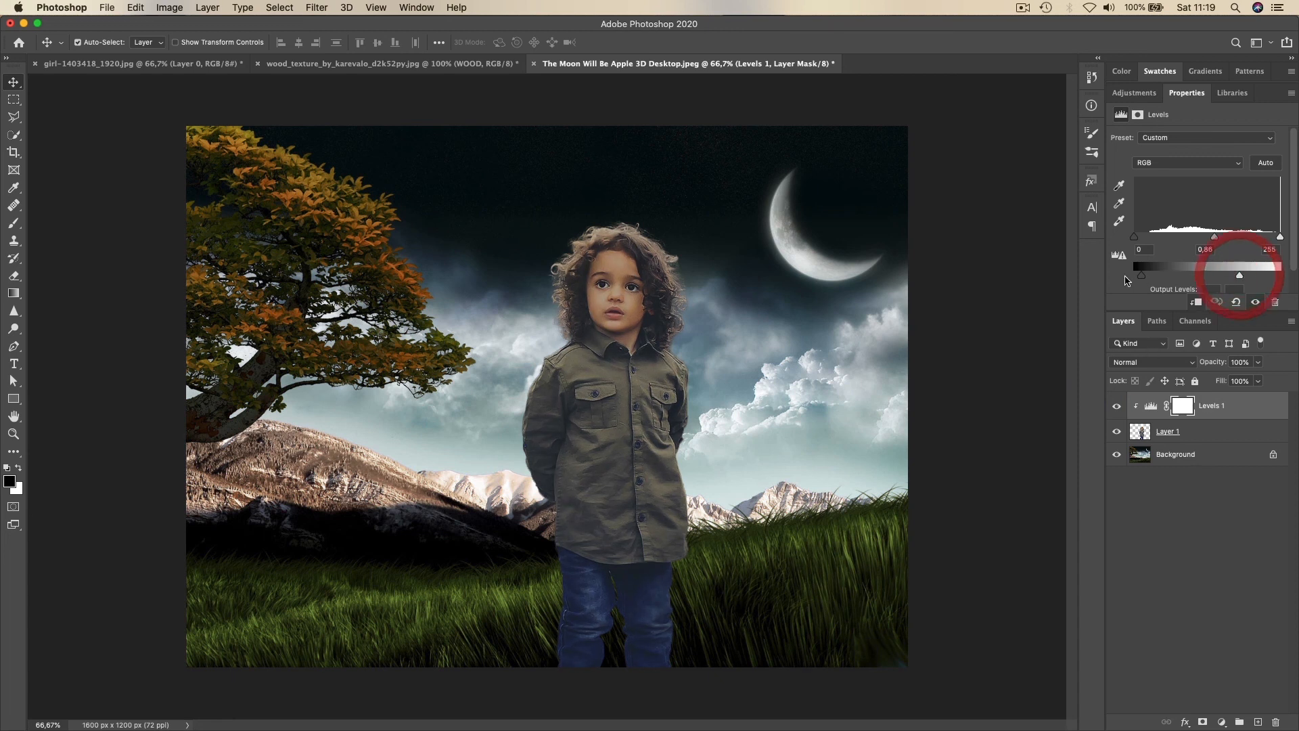
pyautogui.moveTo(1142, 276)
pyautogui.mouseDown()
pyautogui.moveTo(1155, 278)
pyautogui.moveTo(1139, 278)
pyautogui.mouseUp()
pyautogui.moveTo(1214, 243)
pyautogui.mouseDown()
pyautogui.moveTo(1197, 242)
pyautogui.moveTo(1216, 245)
pyautogui.mouseUp()
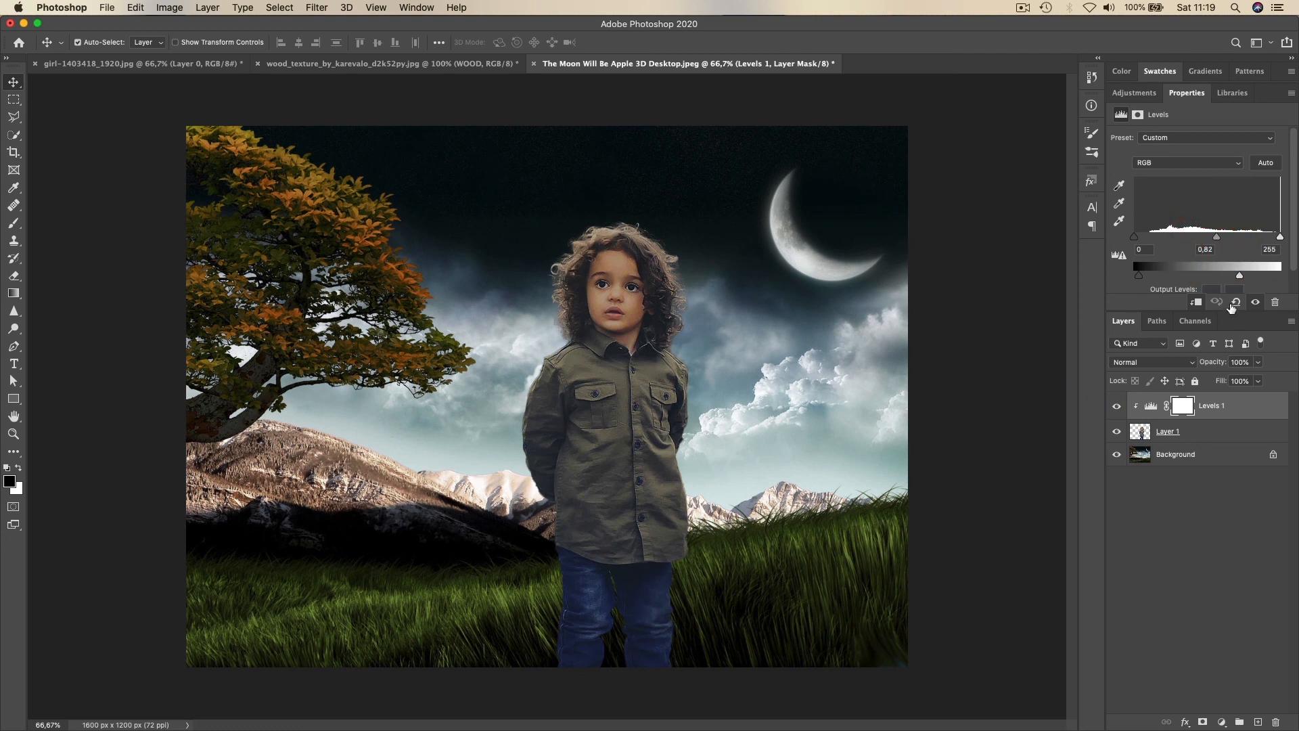
pyautogui.moveTo(1240, 276); pyautogui.dragTo(1220, 242)
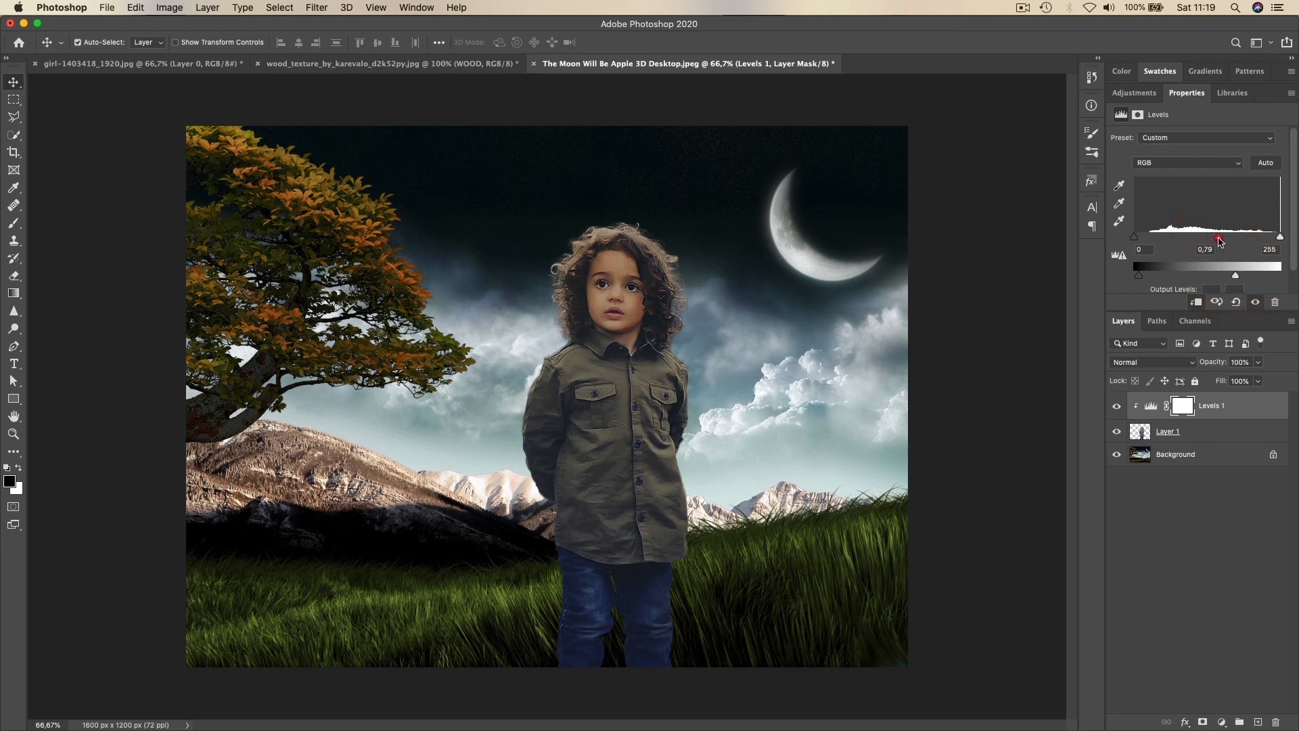